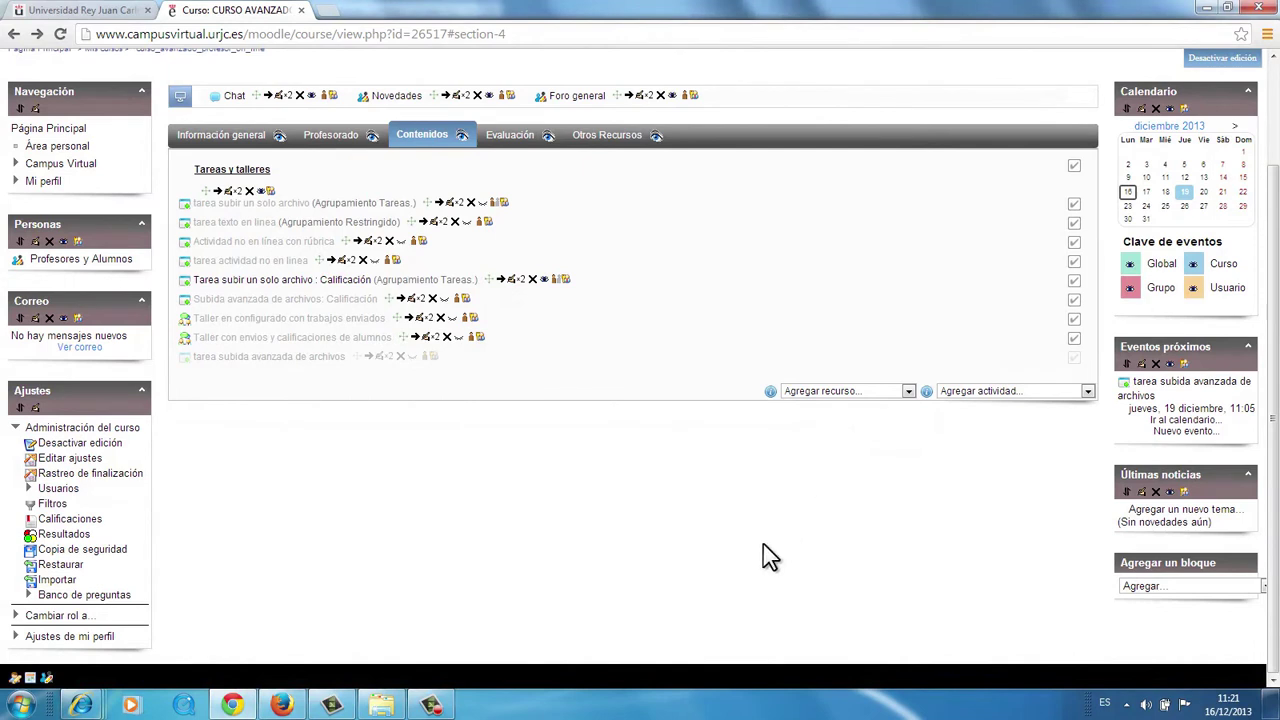
- Open the first student's submission for grading in the assignment "Tarea subir un solo archivo : Calificación"
left_click(258, 287)
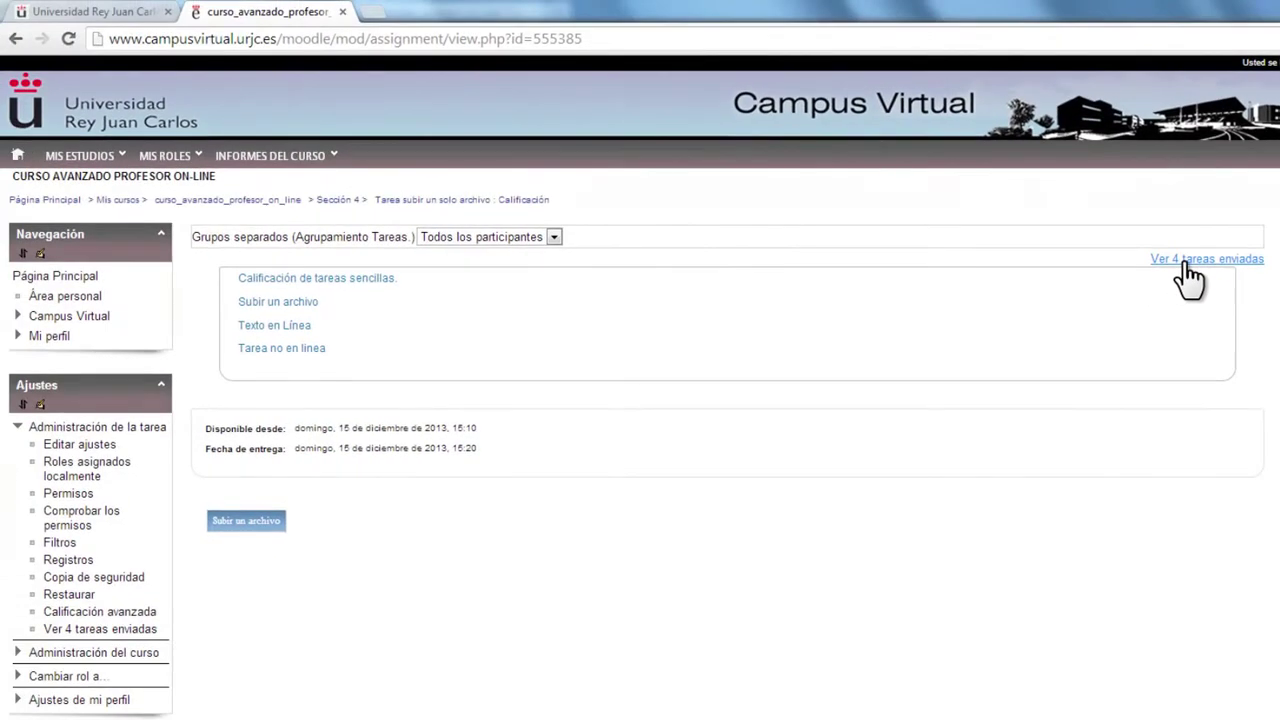
left_click(1185, 260)
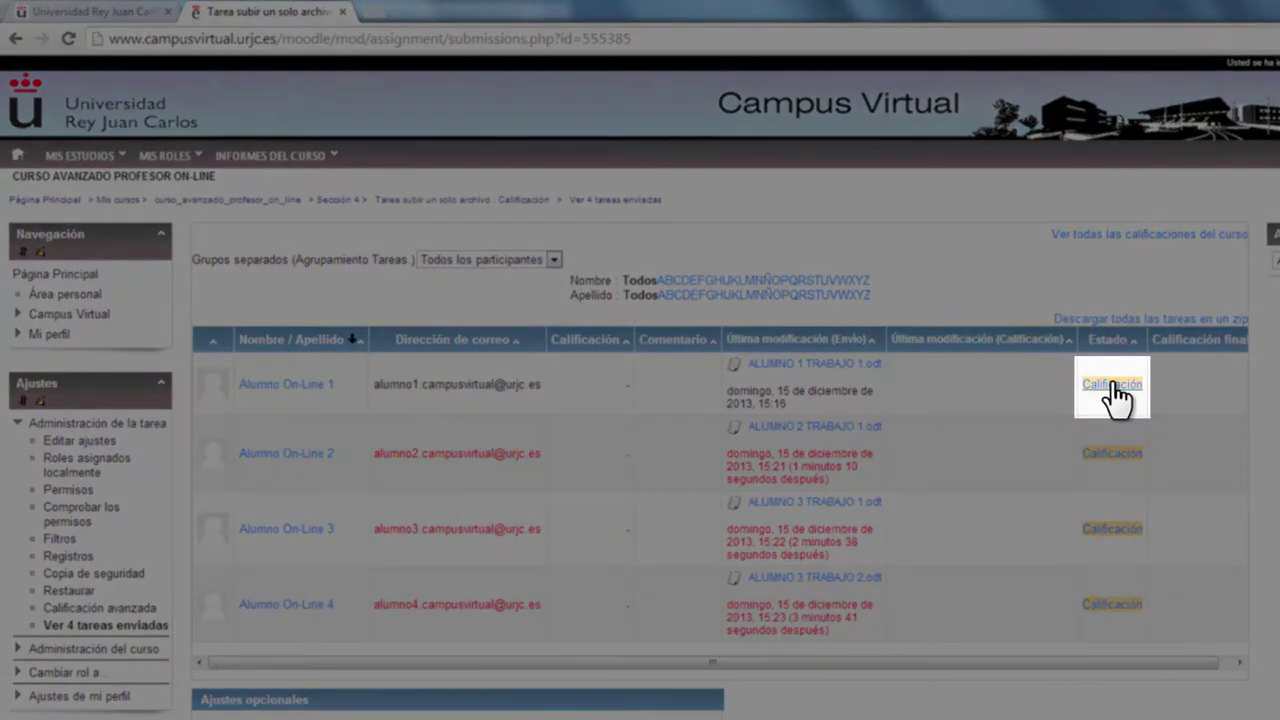
left_click(1112, 385)
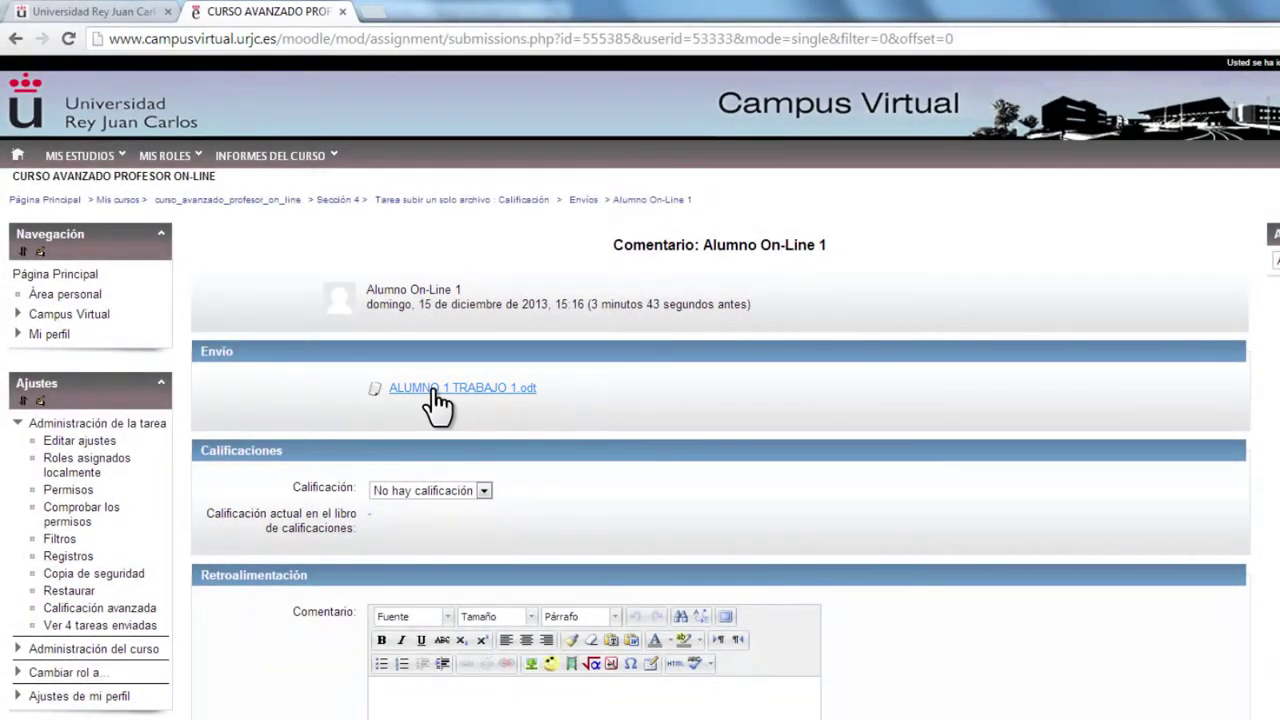
- Set the first student's grade to 96 / 100 and enter the feedback comment "excelente"
left_click(483, 491)
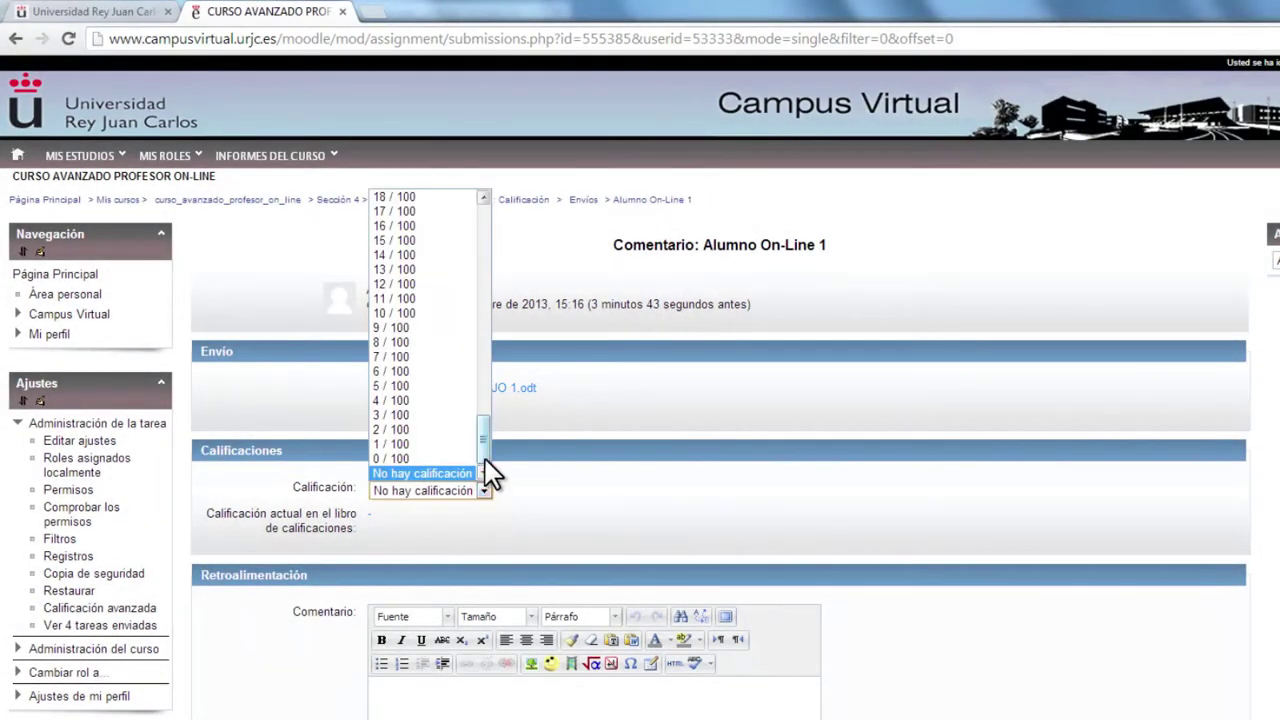
left_click_drag(485, 459, 484, 239)
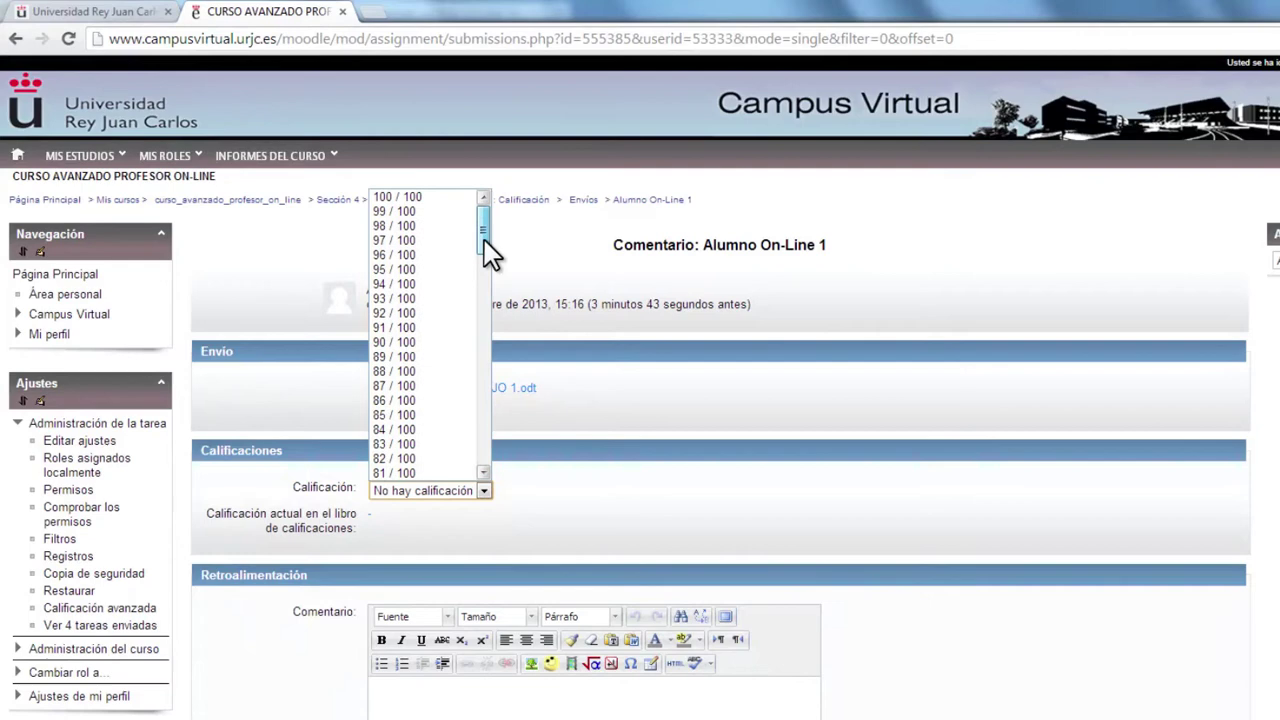
left_click(413, 256)
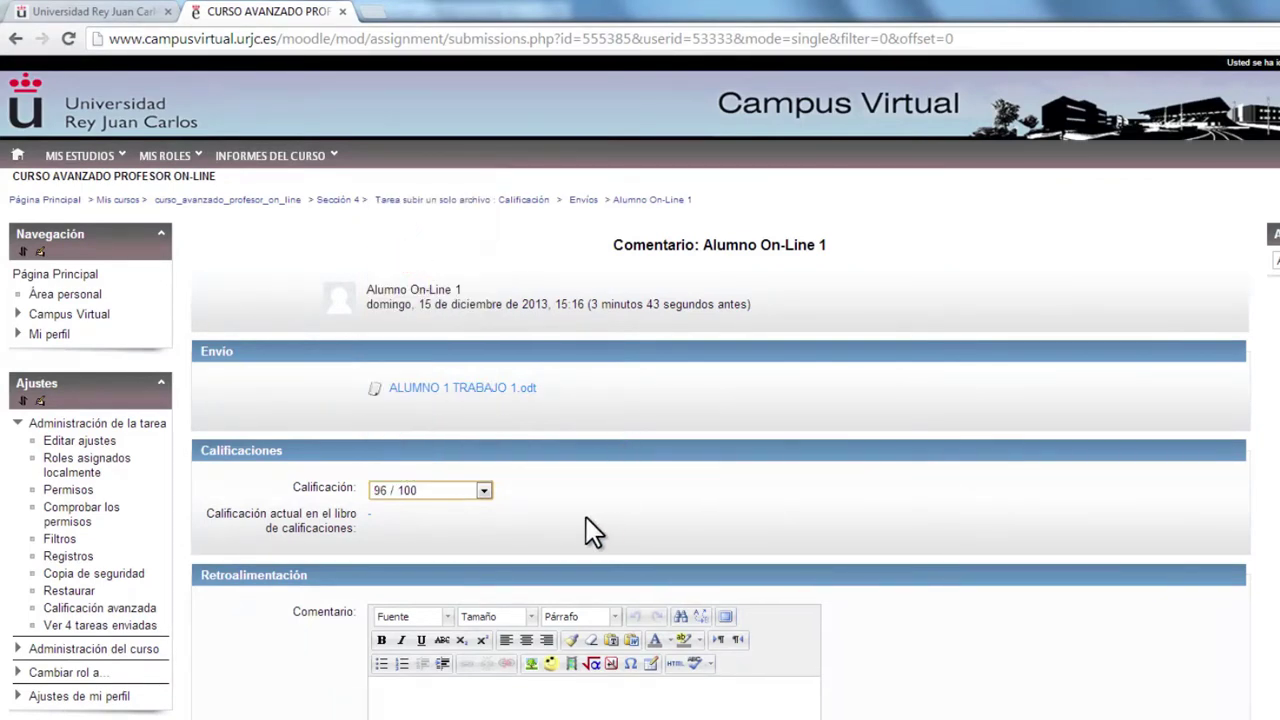
scroll(571, 537, "down", 2)
left_click(445, 518)
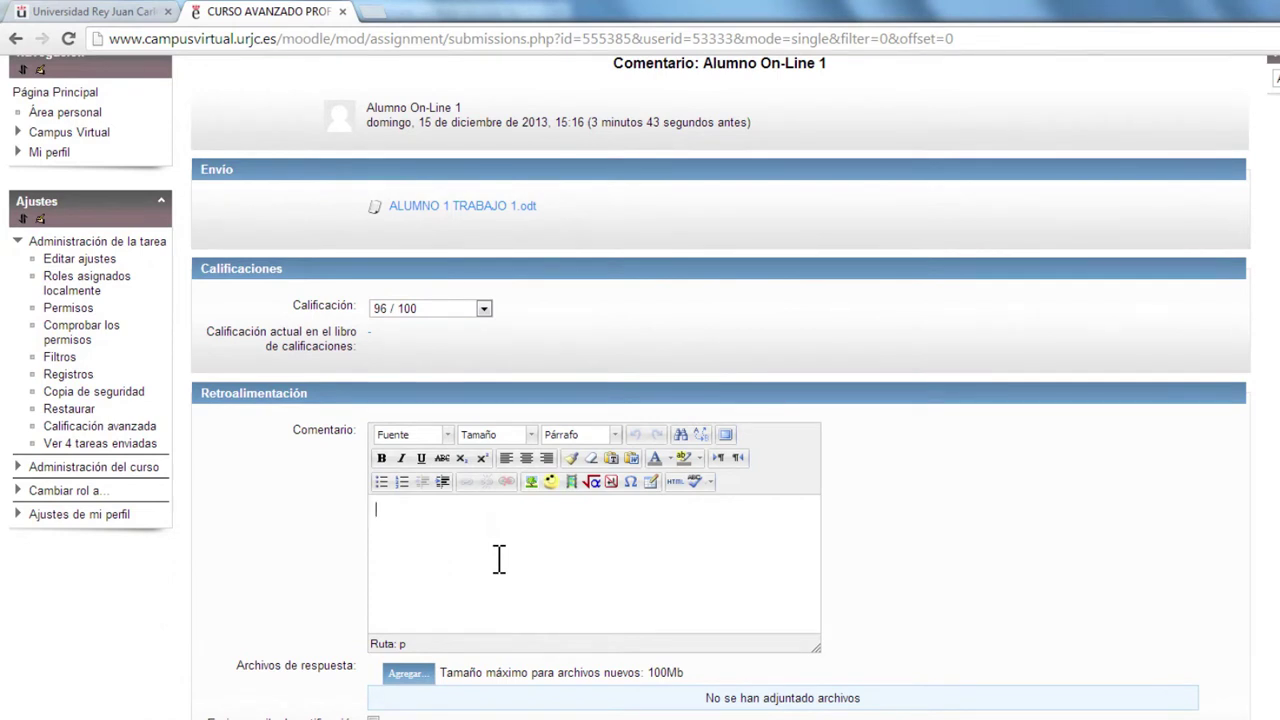
type("excelente")
scroll(468, 577, "down", 1)
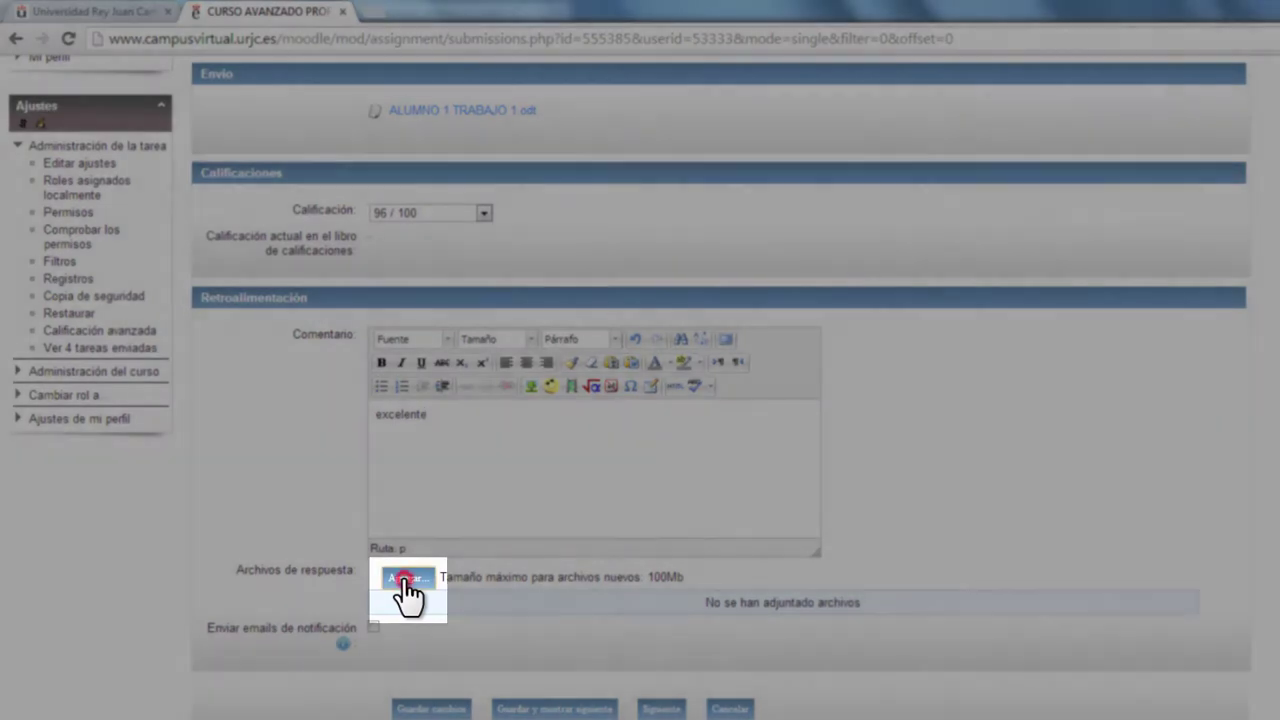
- View the file picker for response files without attaching anything, and save the first student's grading changes
left_click(405, 580)
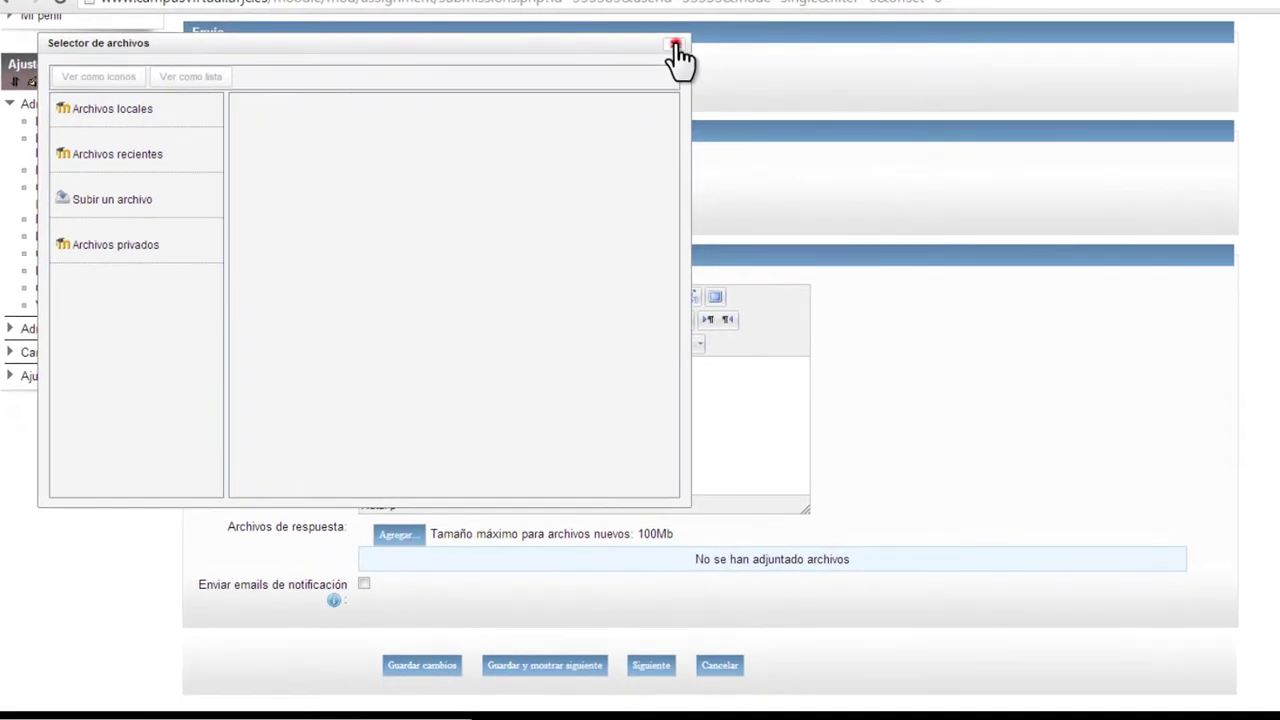
left_click(684, 86)
left_click(427, 670)
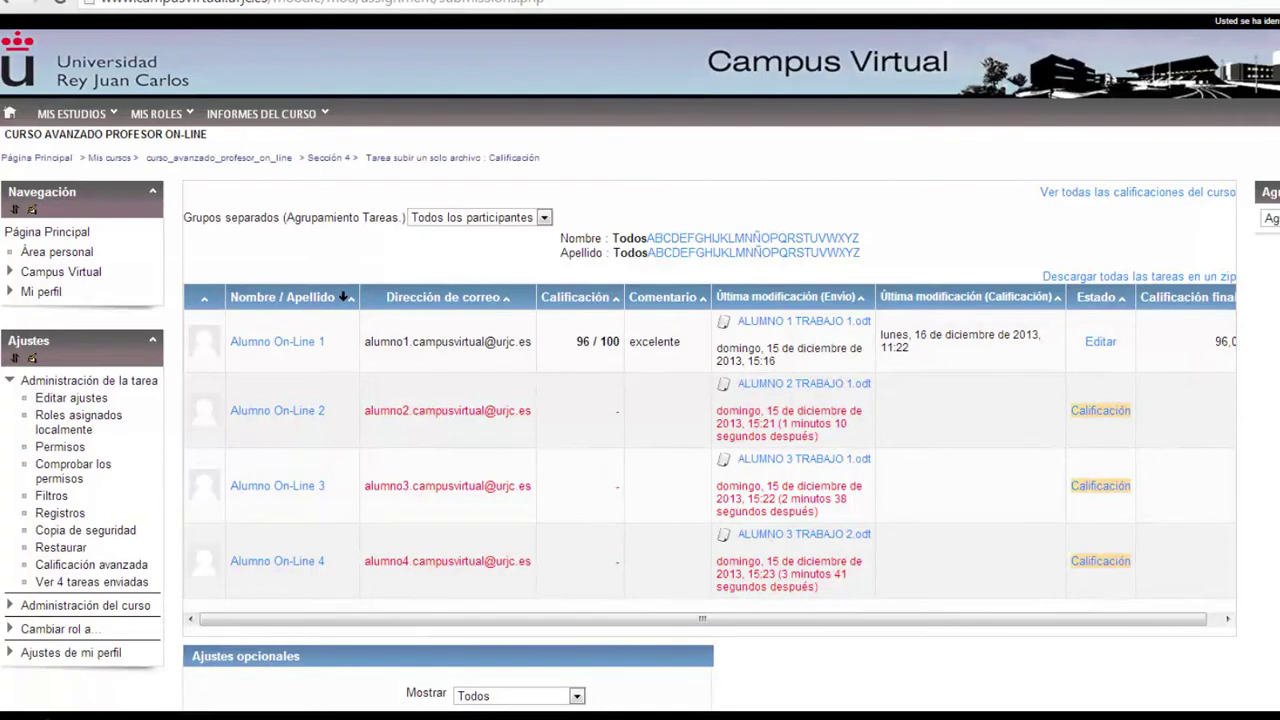
- Enable "Permitir calificación rápida" in the optional settings of the submissions page and save the preferences
scroll(640, 400, "down", 1)
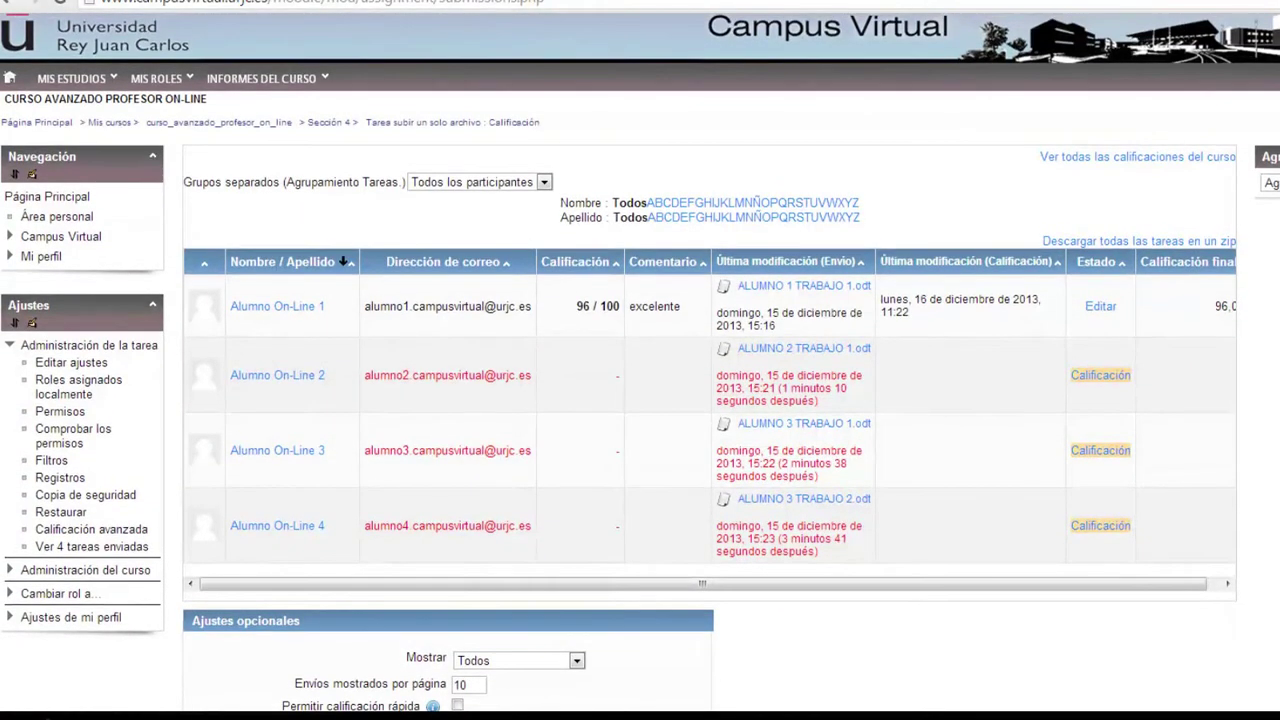
scroll(1060, 700, "down", 2)
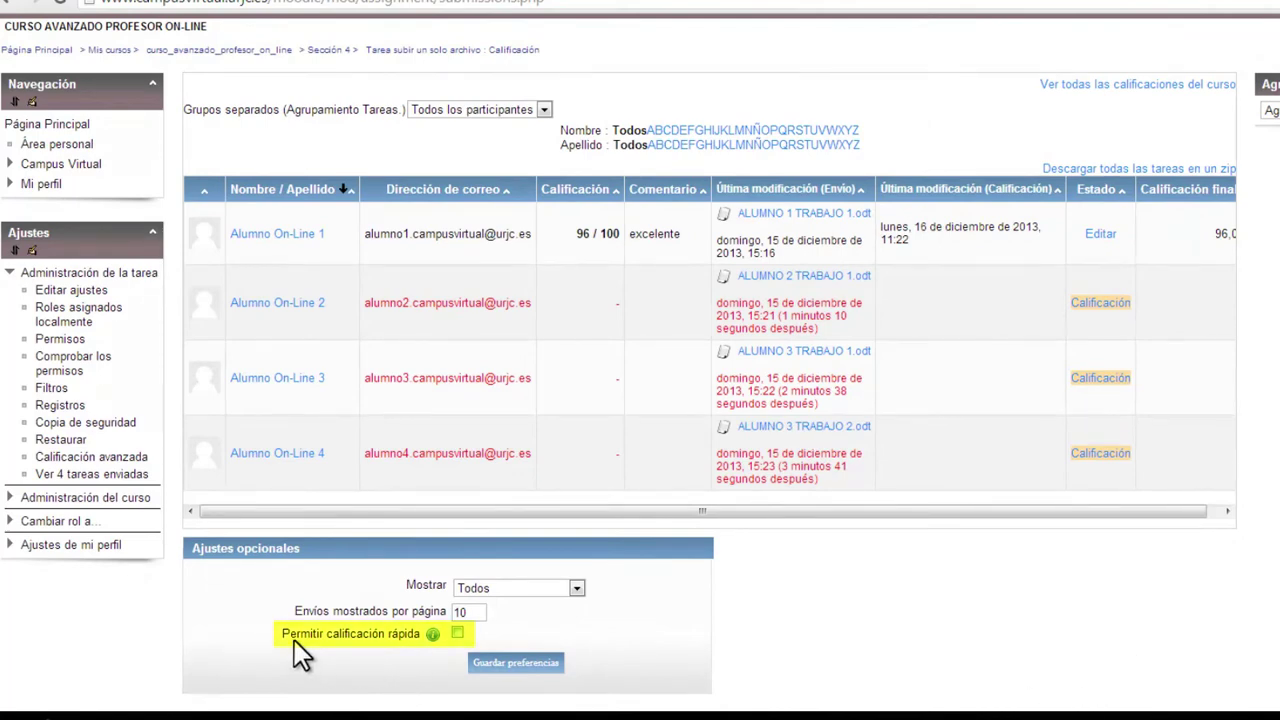
left_click(457, 632)
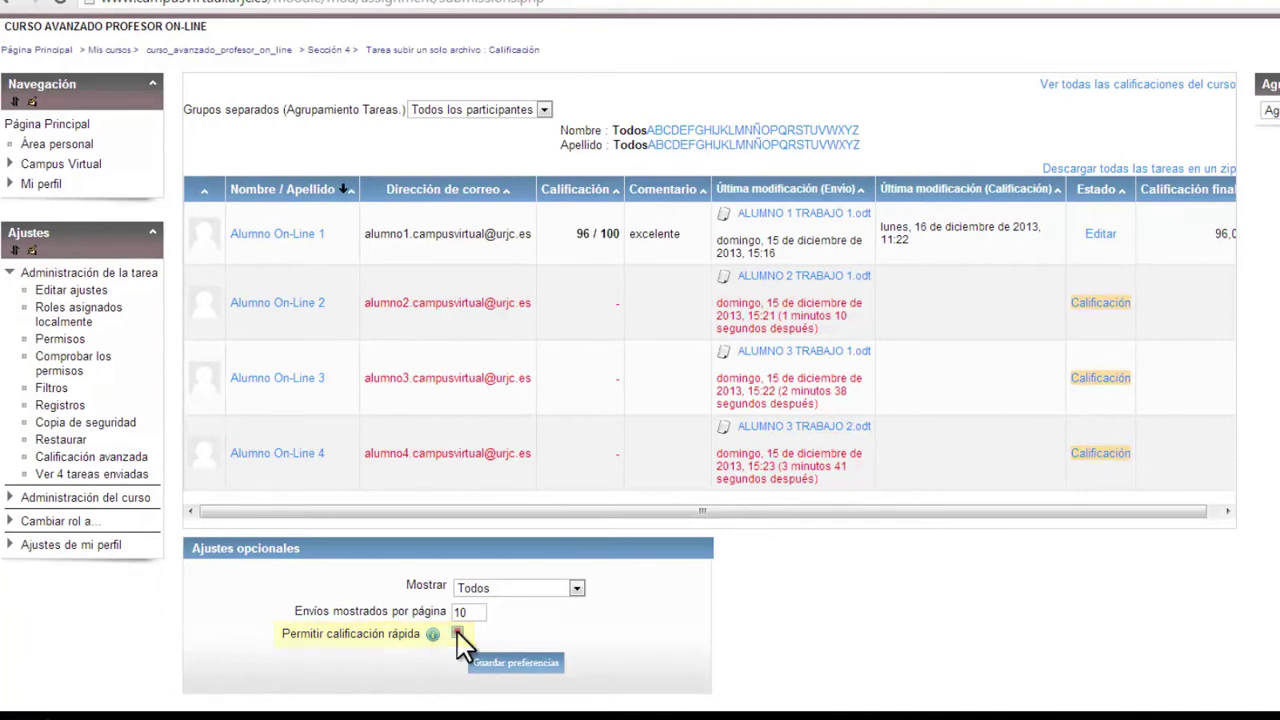
left_click(518, 664)
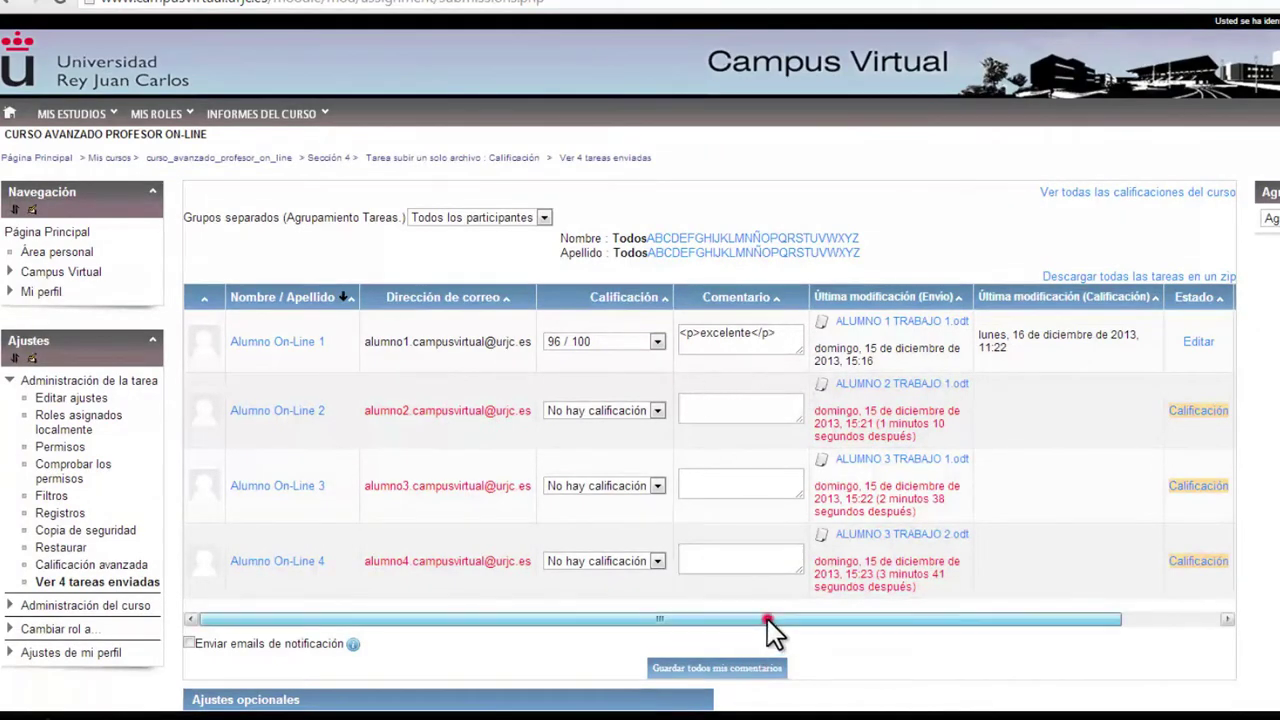
- Grade the second student 41 / 100 with the comment "repetir el trabjo" in the submissions table and save all comments
left_click_drag(767, 619, 779, 620)
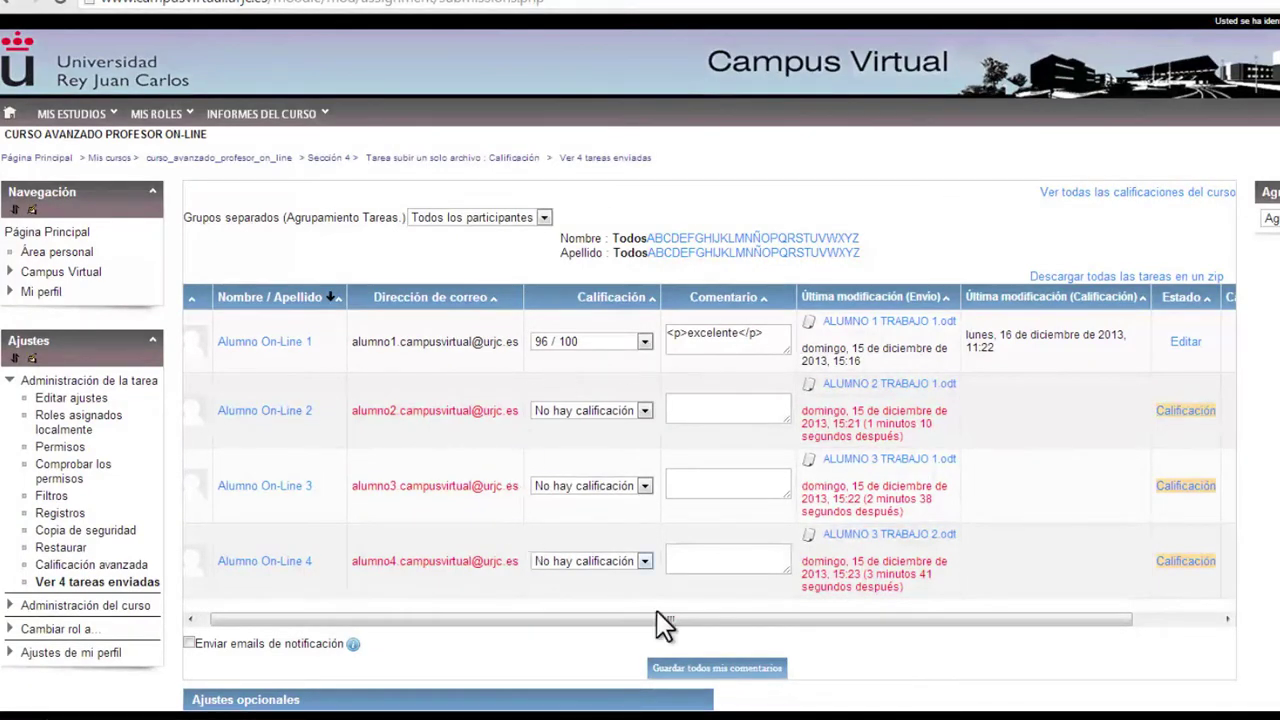
left_click(857, 388)
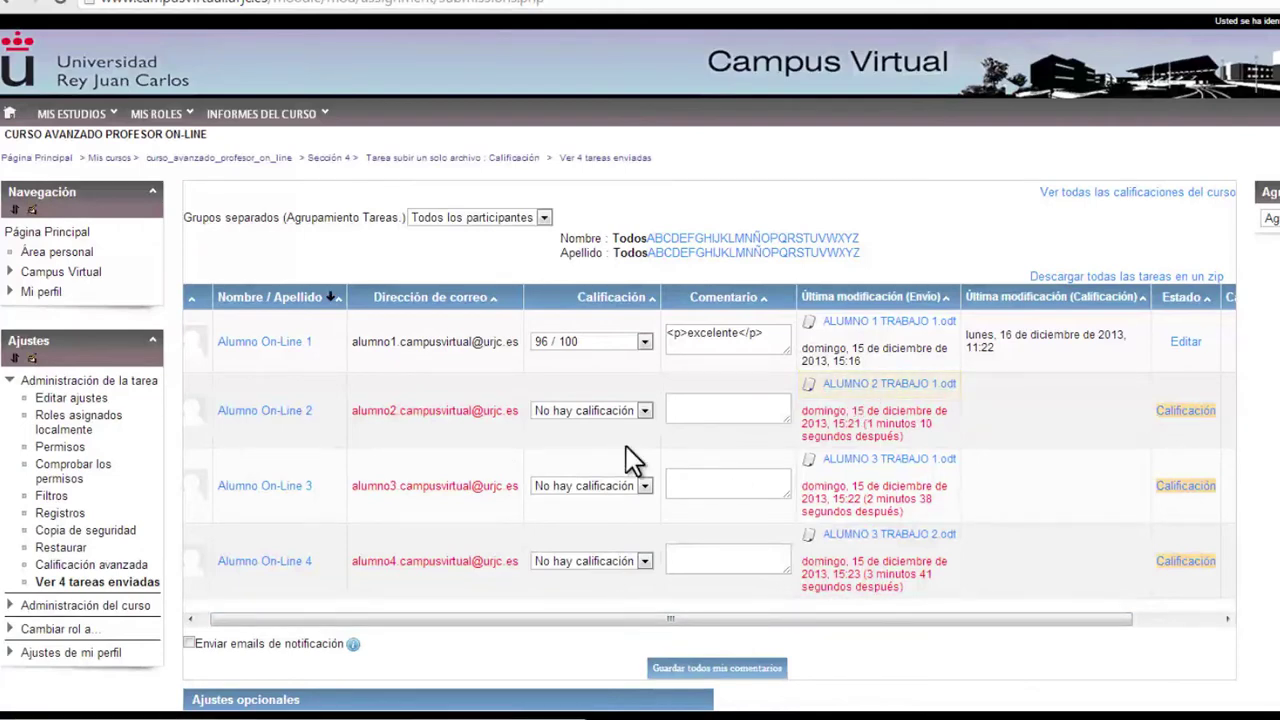
left_click(645, 411)
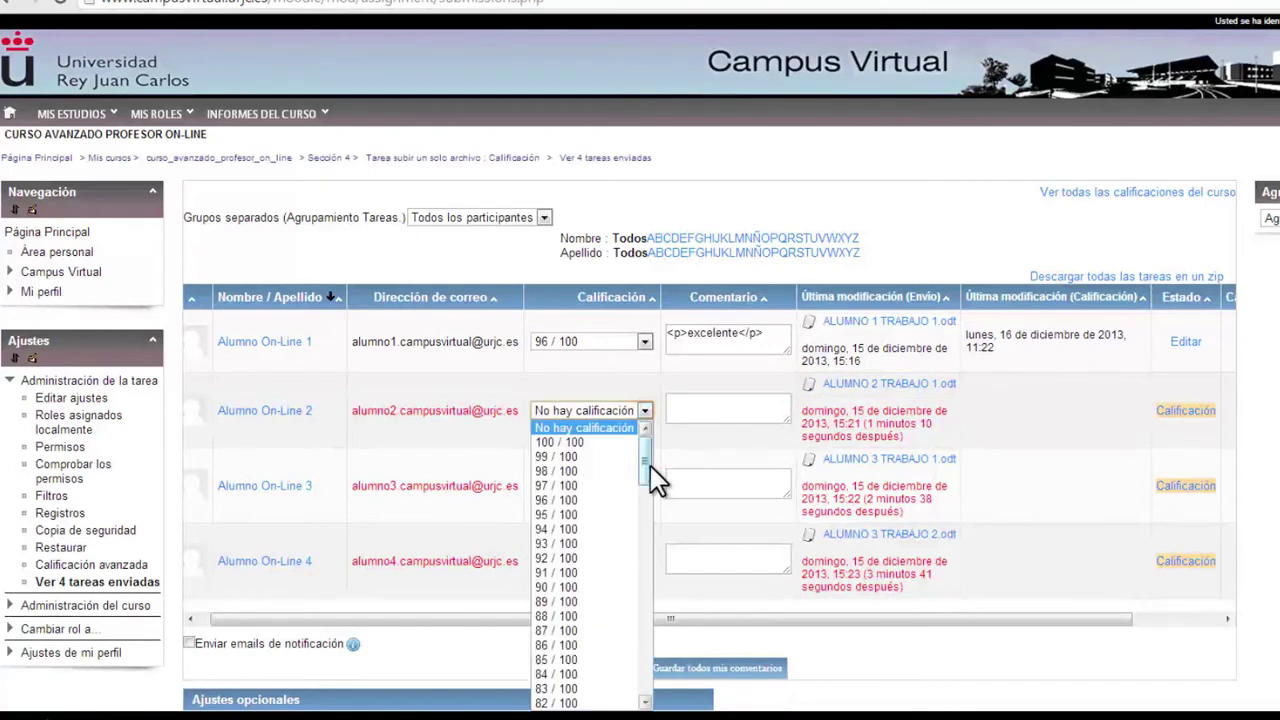
left_click_drag(648, 466, 614, 599)
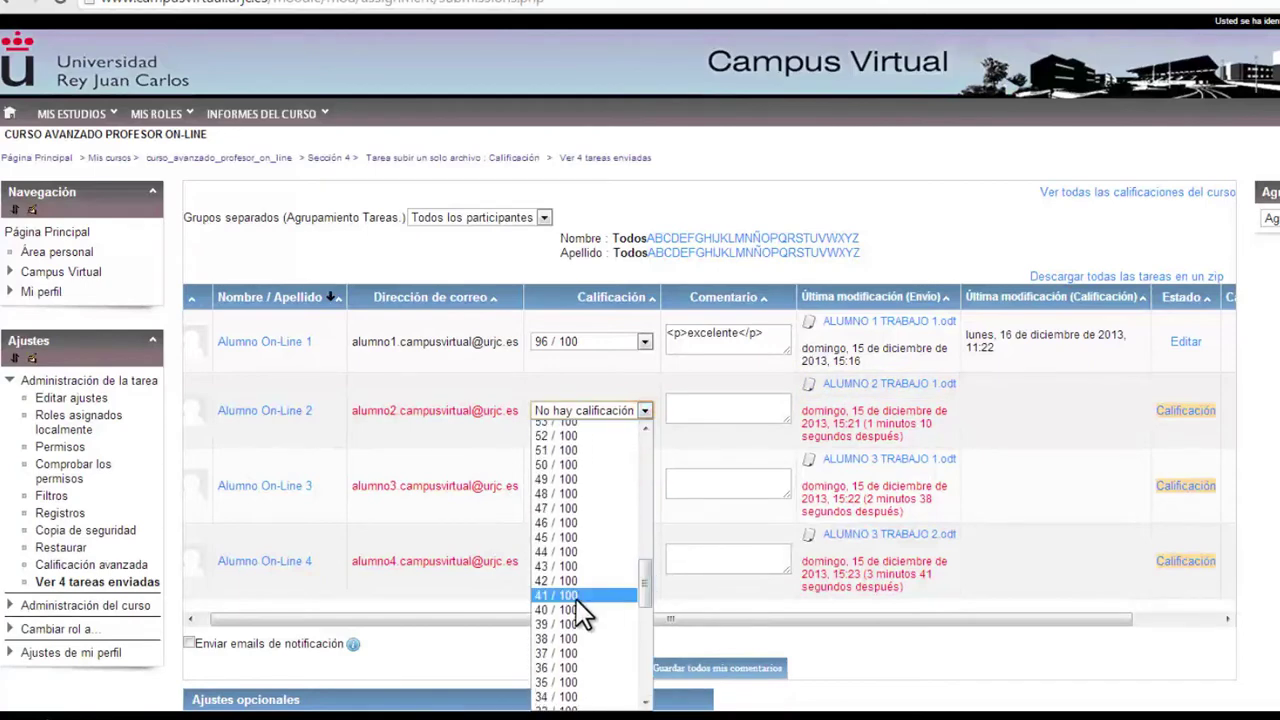
left_click(576, 596)
left_click(725, 408)
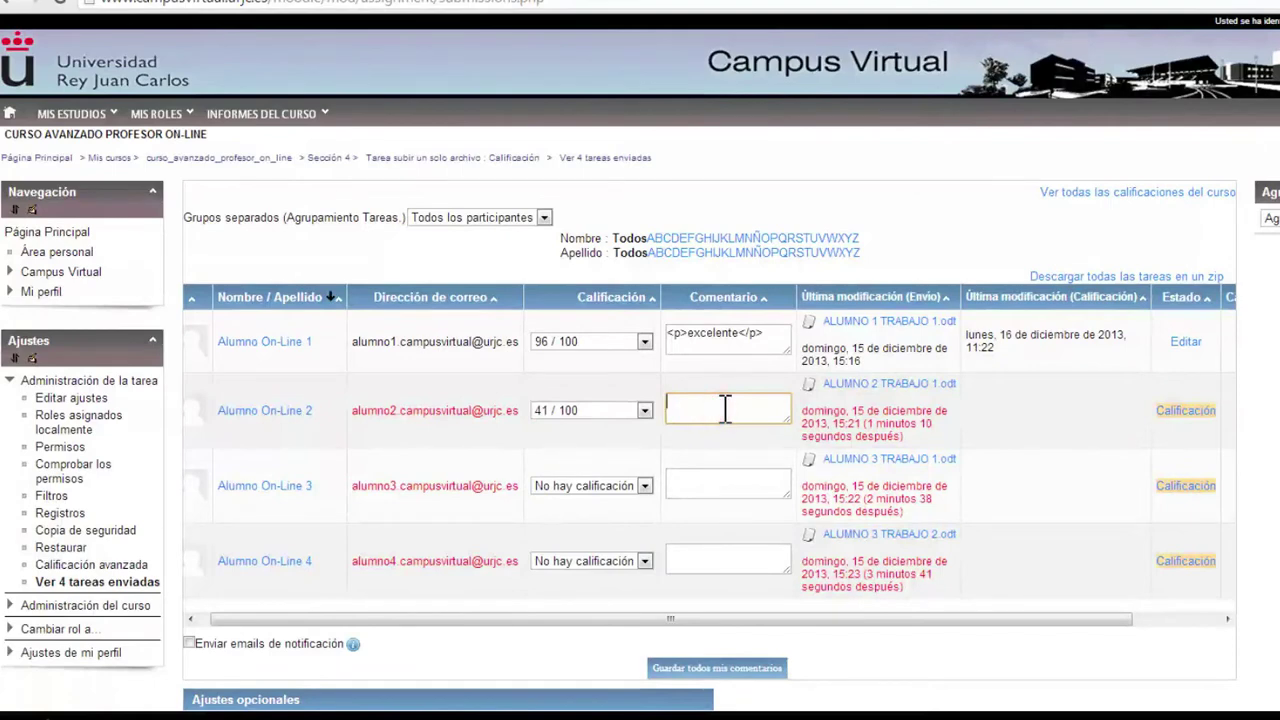
type("repetir el trabajo")
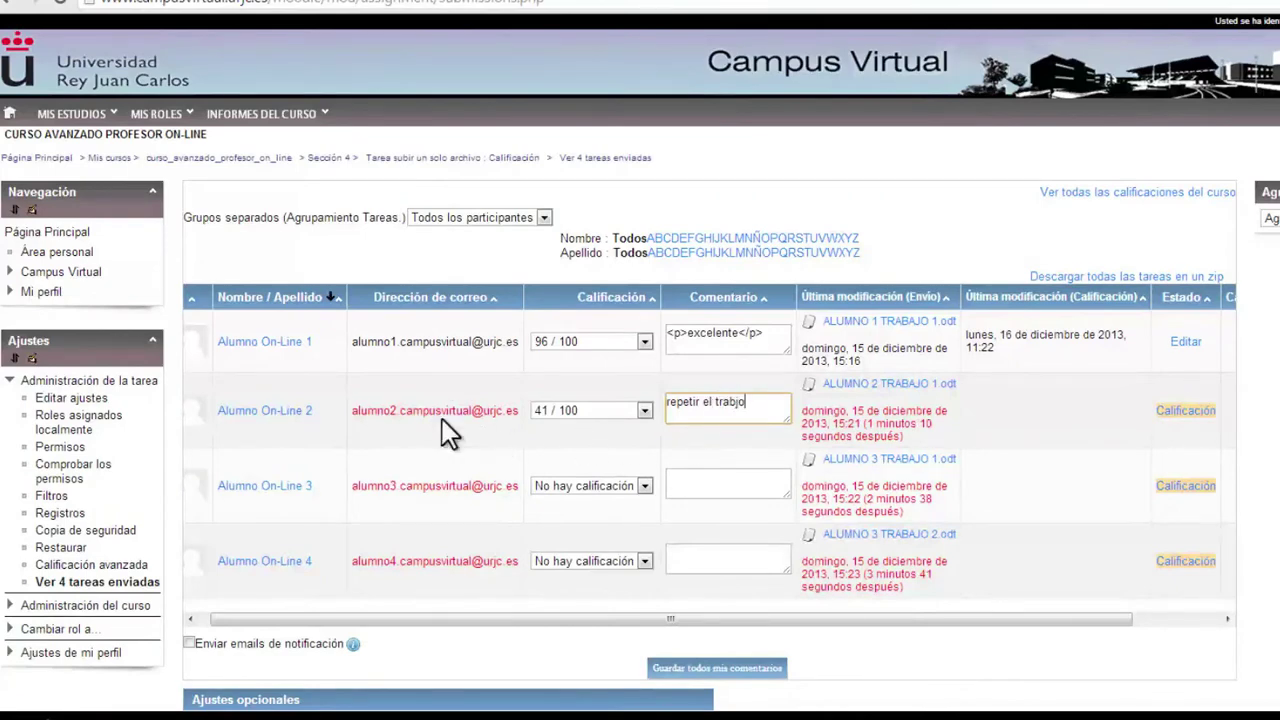
left_click(720, 678)
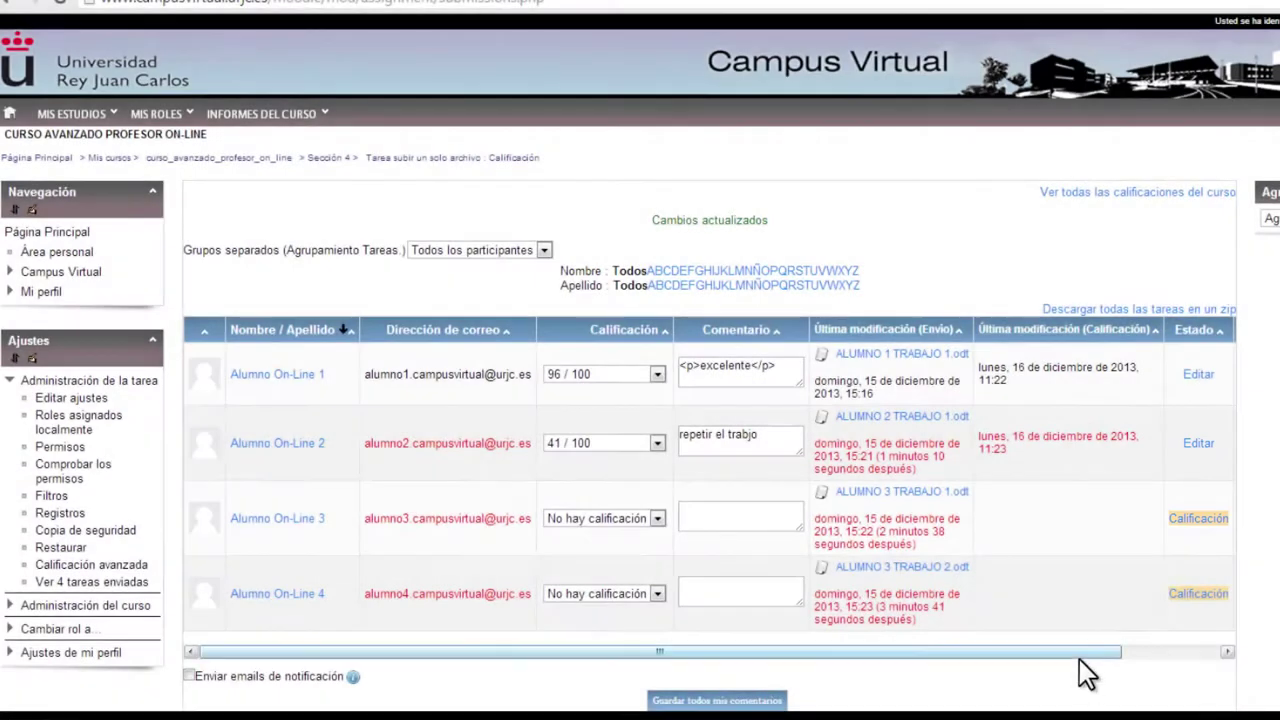
- Download all submitted assignments as a zip and inspect the downloaded archive's contents
left_click_drag(1080, 652, 1123, 653)
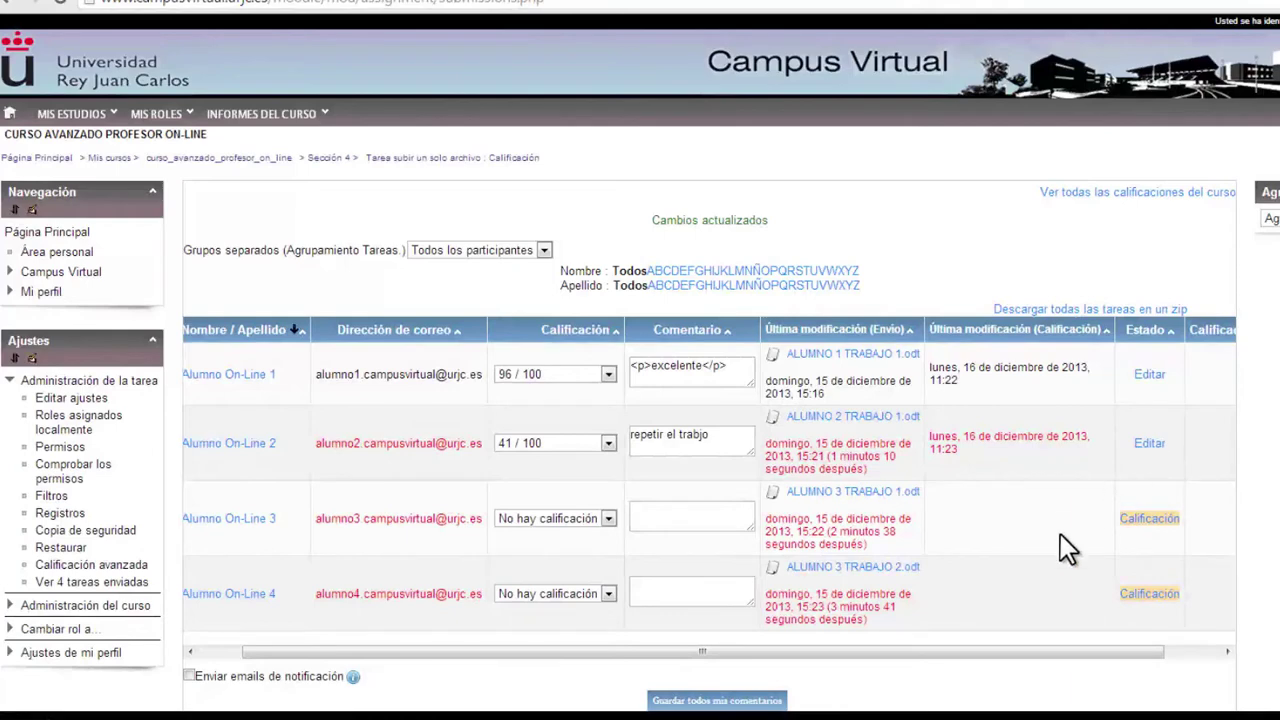
left_click(1049, 311)
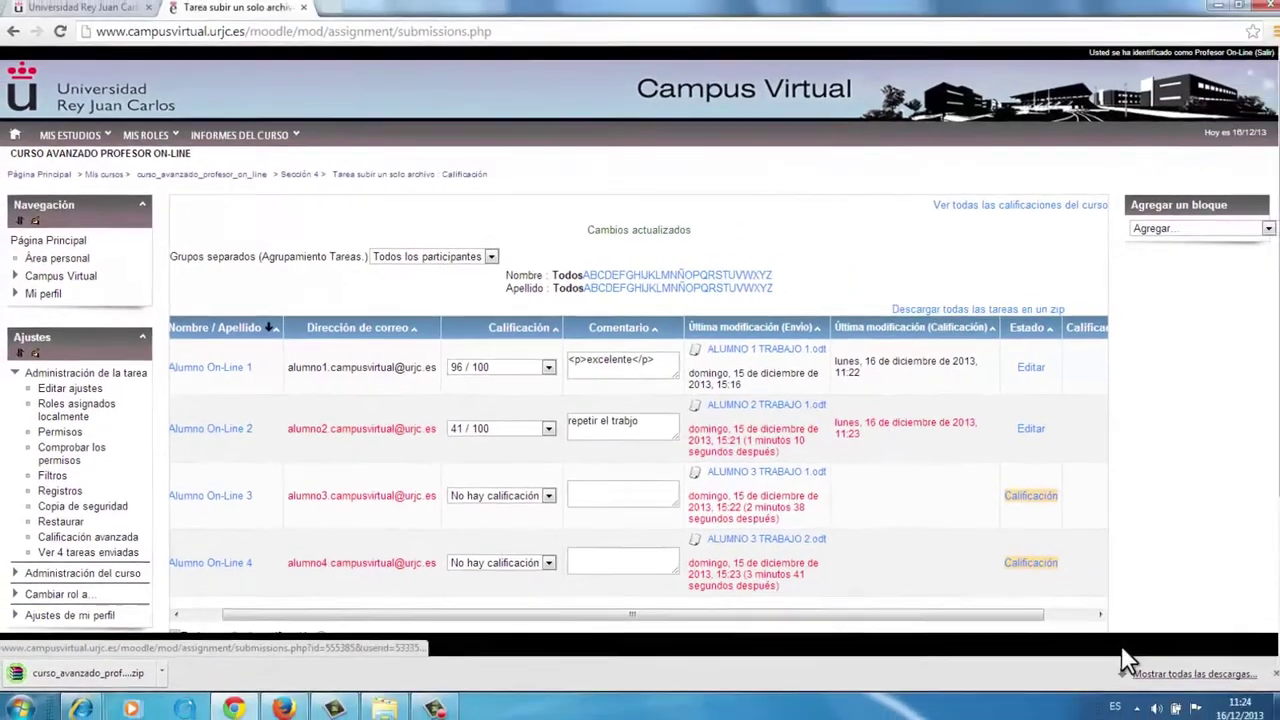
left_click(1225, 700)
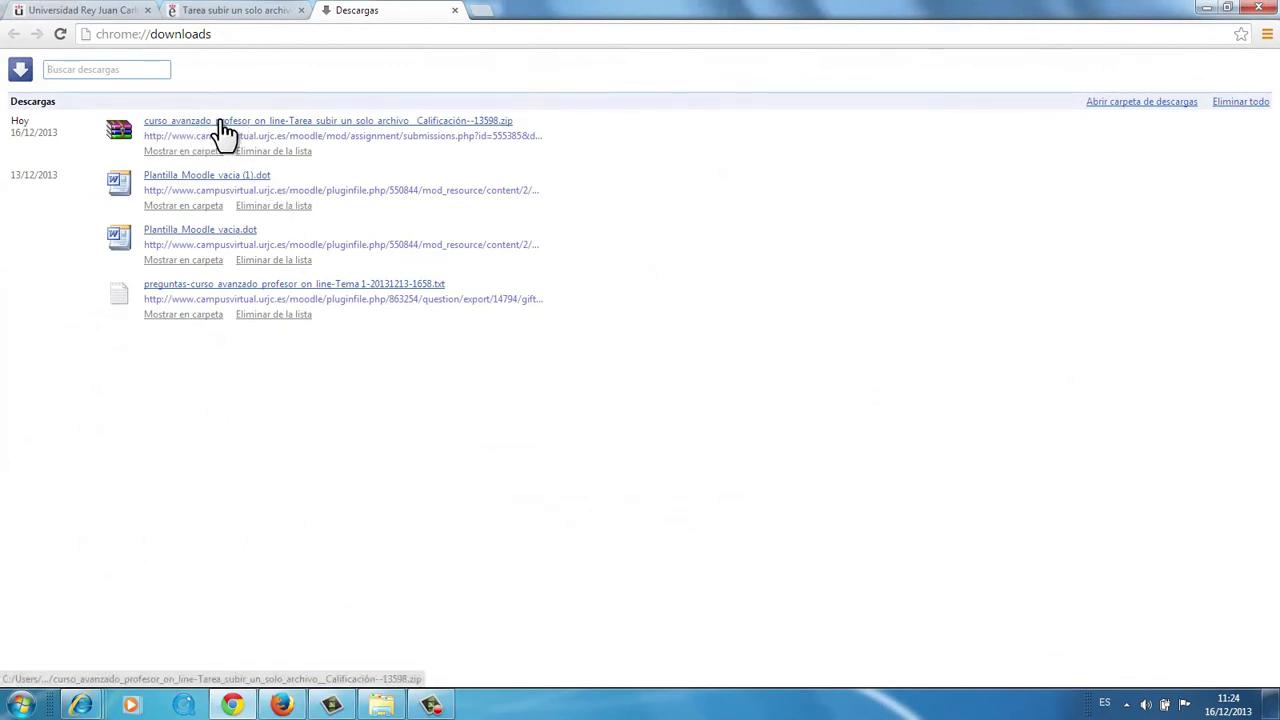
left_click(288, 122)
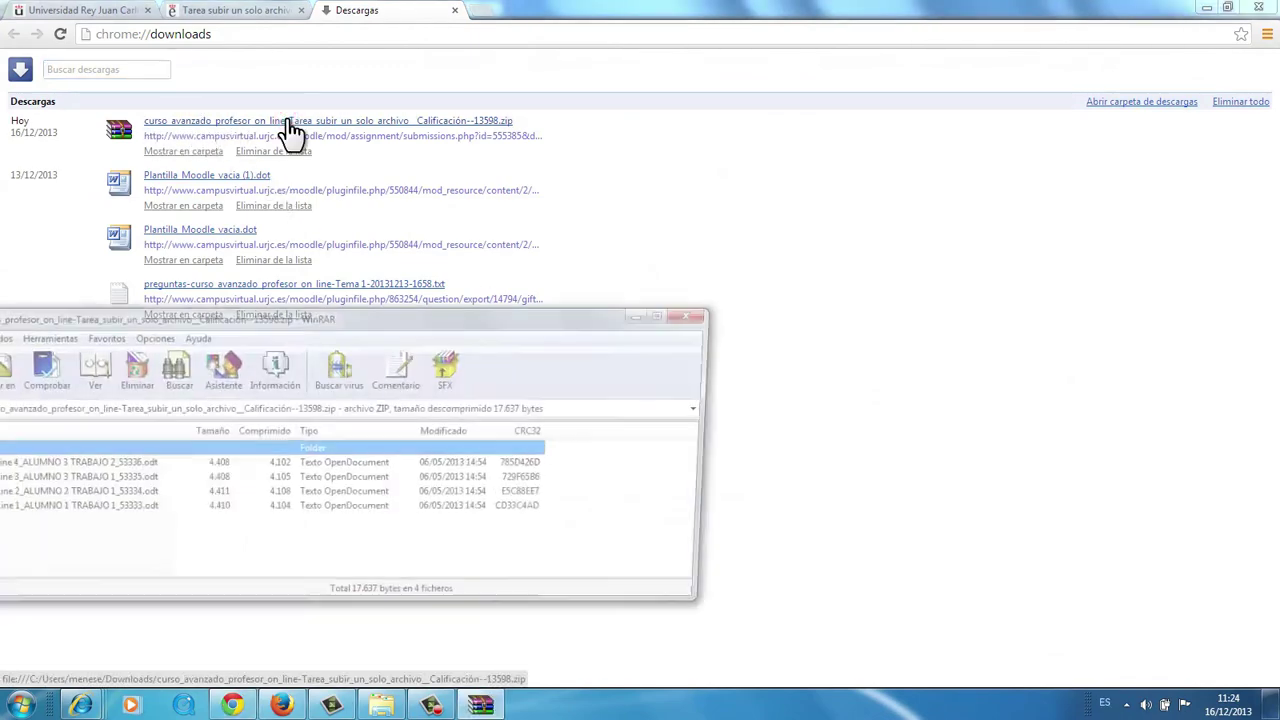
left_click(347, 320)
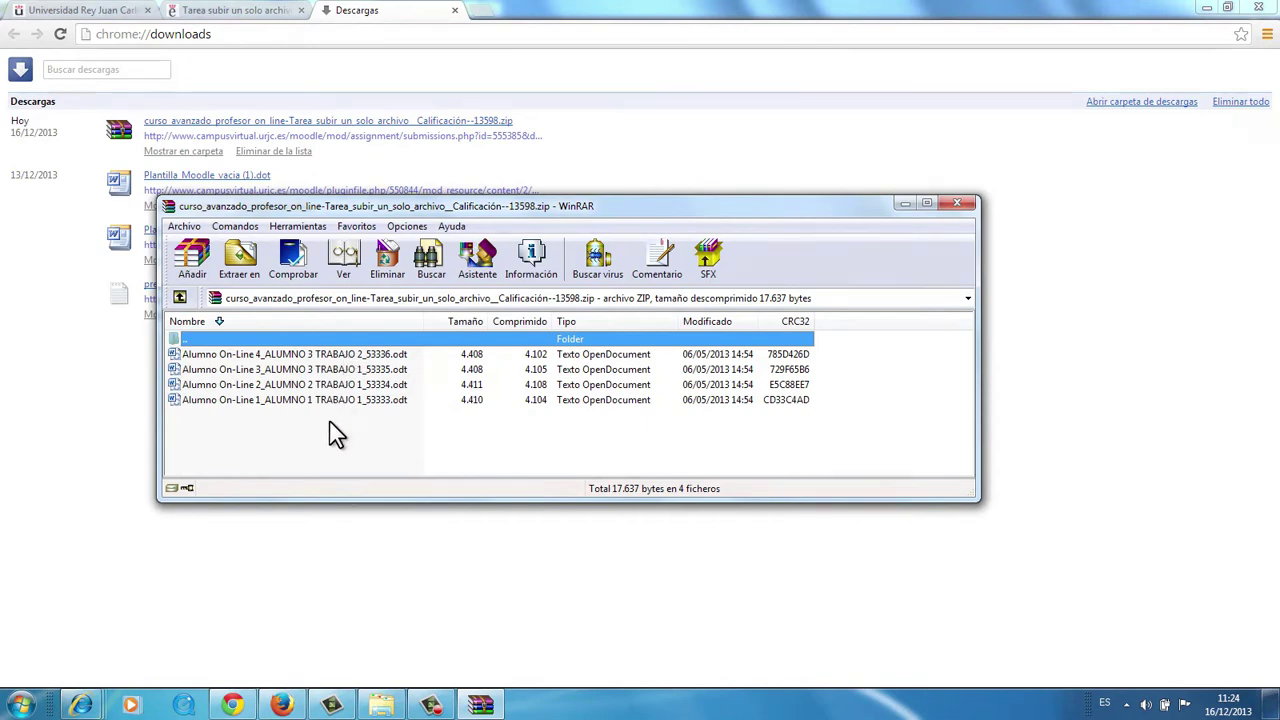
left_click(957, 203)
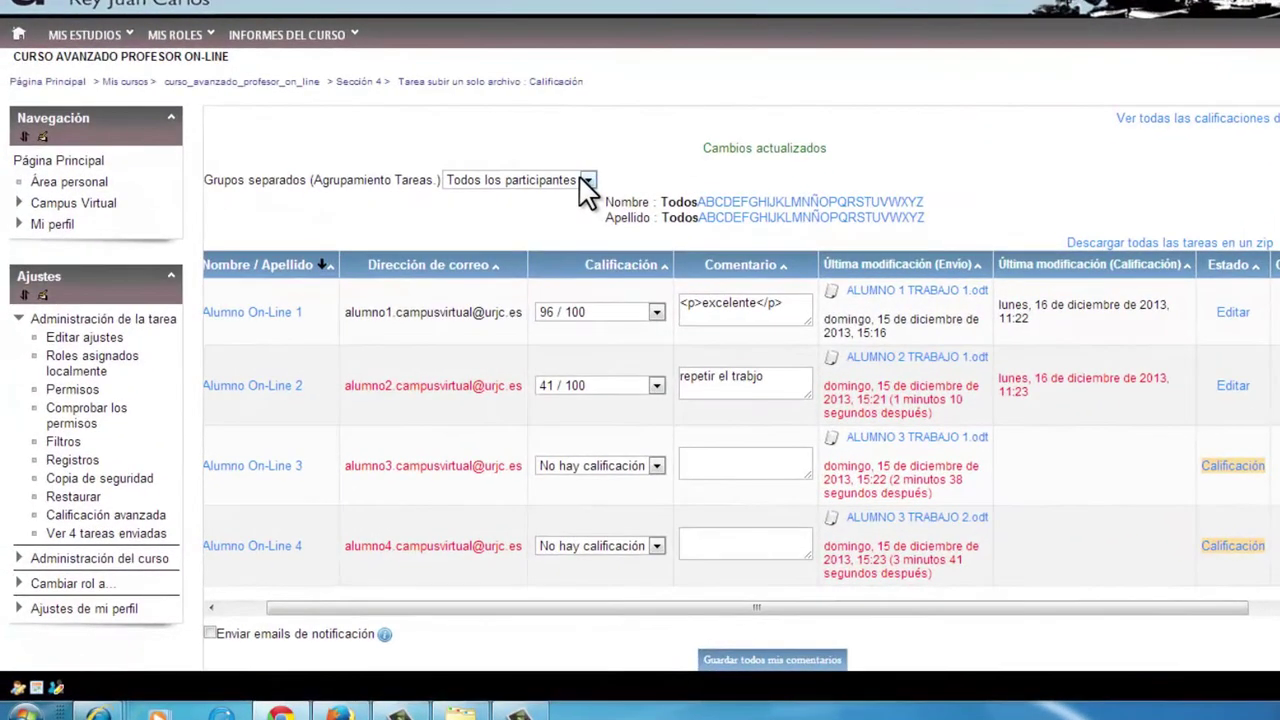
- Enable "Enviar emails de notificación" below the submissions table and save all comments
left_click(210, 633)
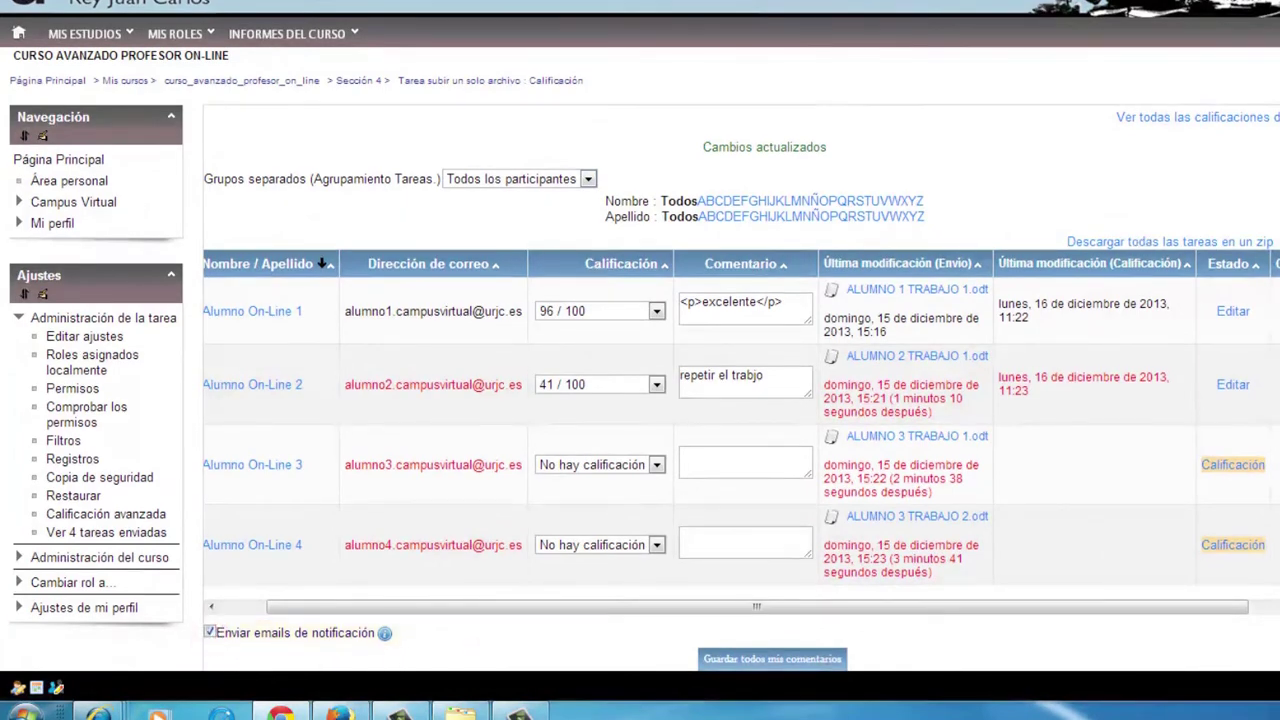
scroll(740, 400, "down", 3)
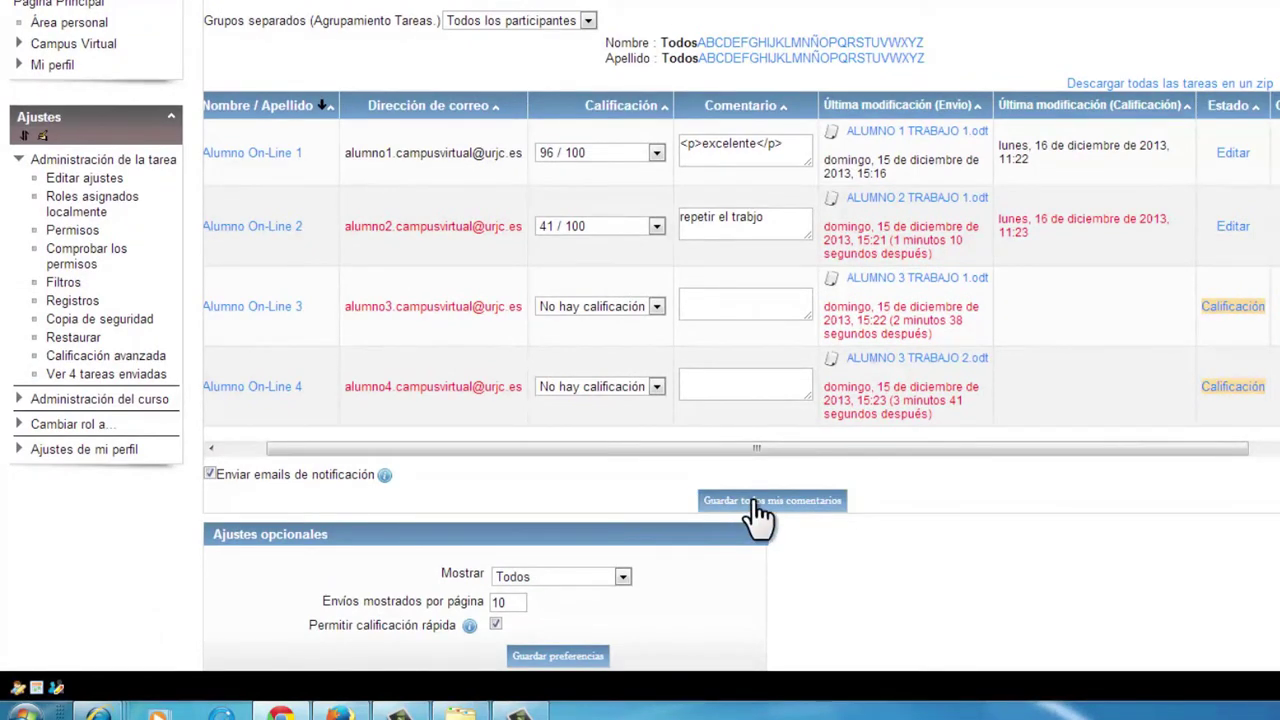
left_click(757, 502)
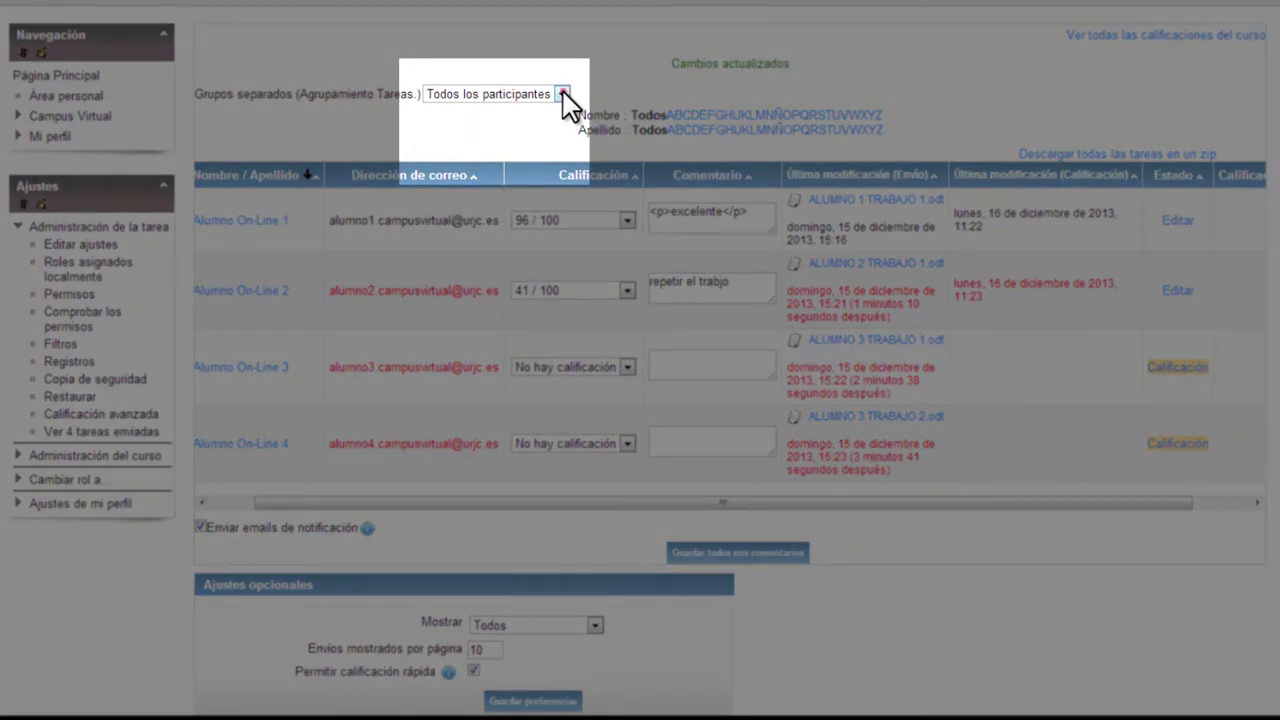
- Filter the submissions to Grupo A and save a grade of 96 / 100 for its ungraded student
left_click(562, 94)
left_click(498, 127)
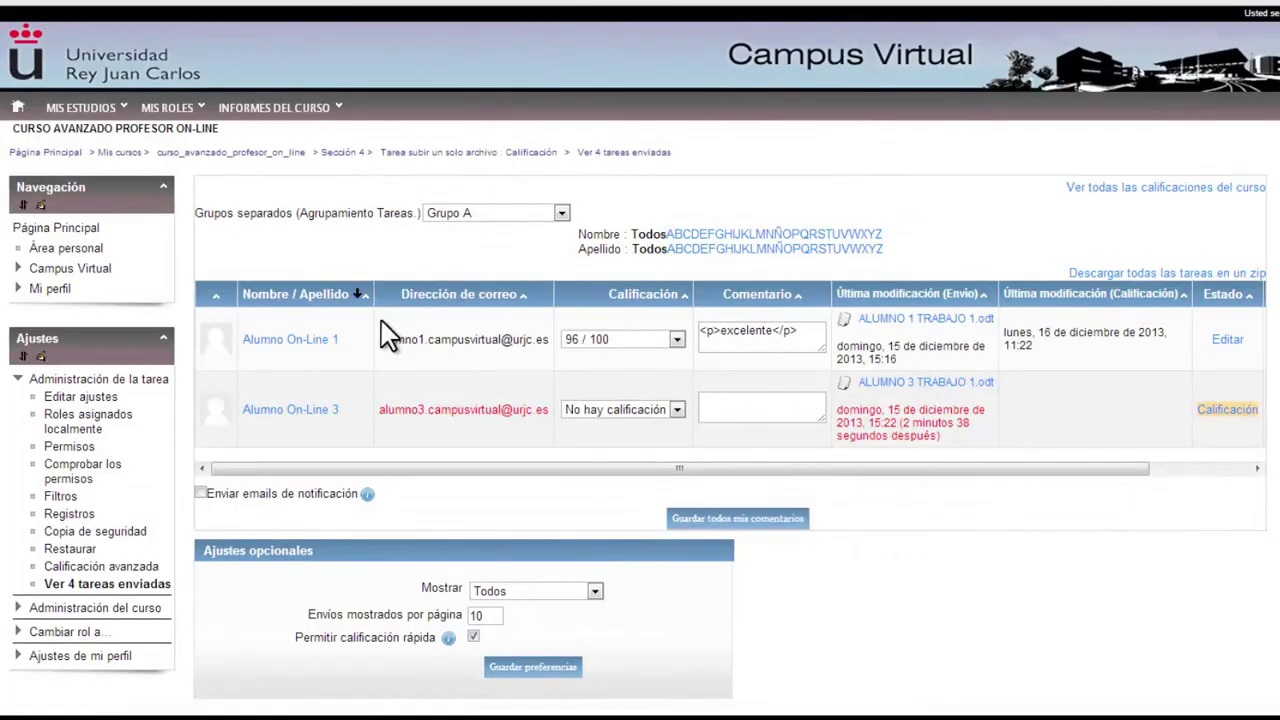
left_click(679, 411)
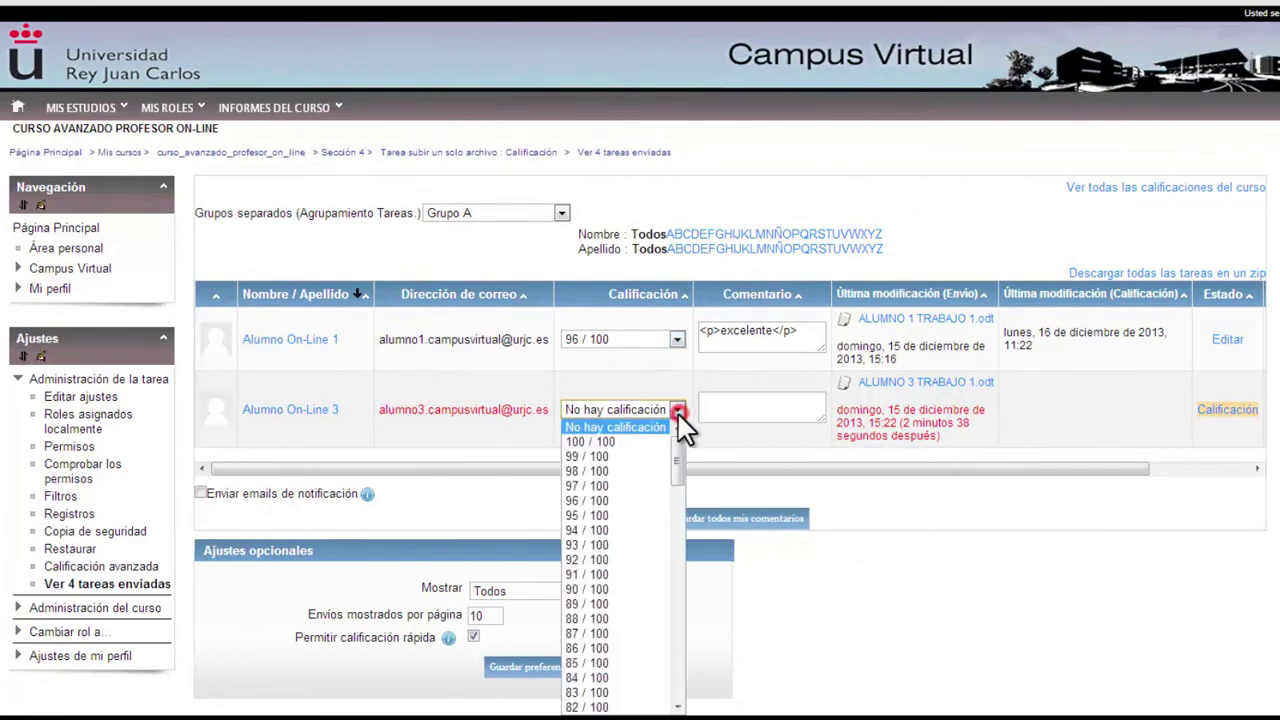
left_click(635, 503)
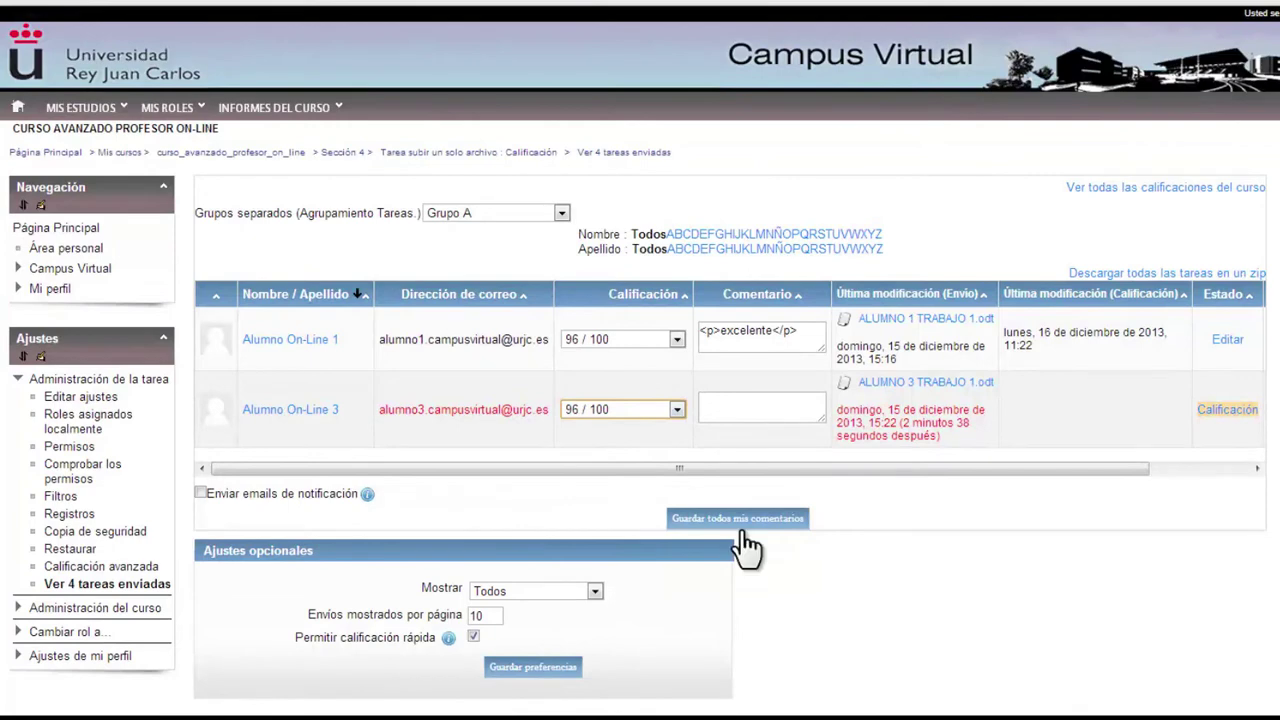
left_click(740, 518)
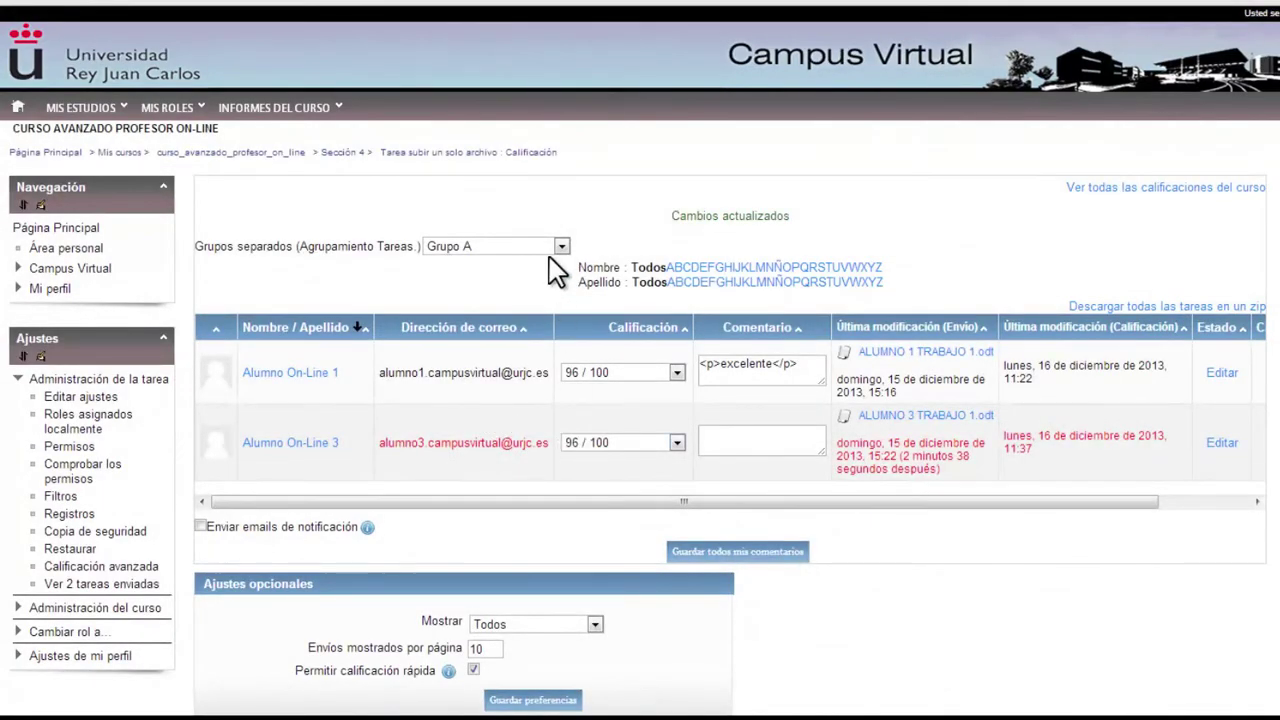
- Switch the separate-groups filter of the submissions table to Grupo B
left_click(561, 247)
left_click(496, 300)
left_click(561, 247)
left_click(514, 294)
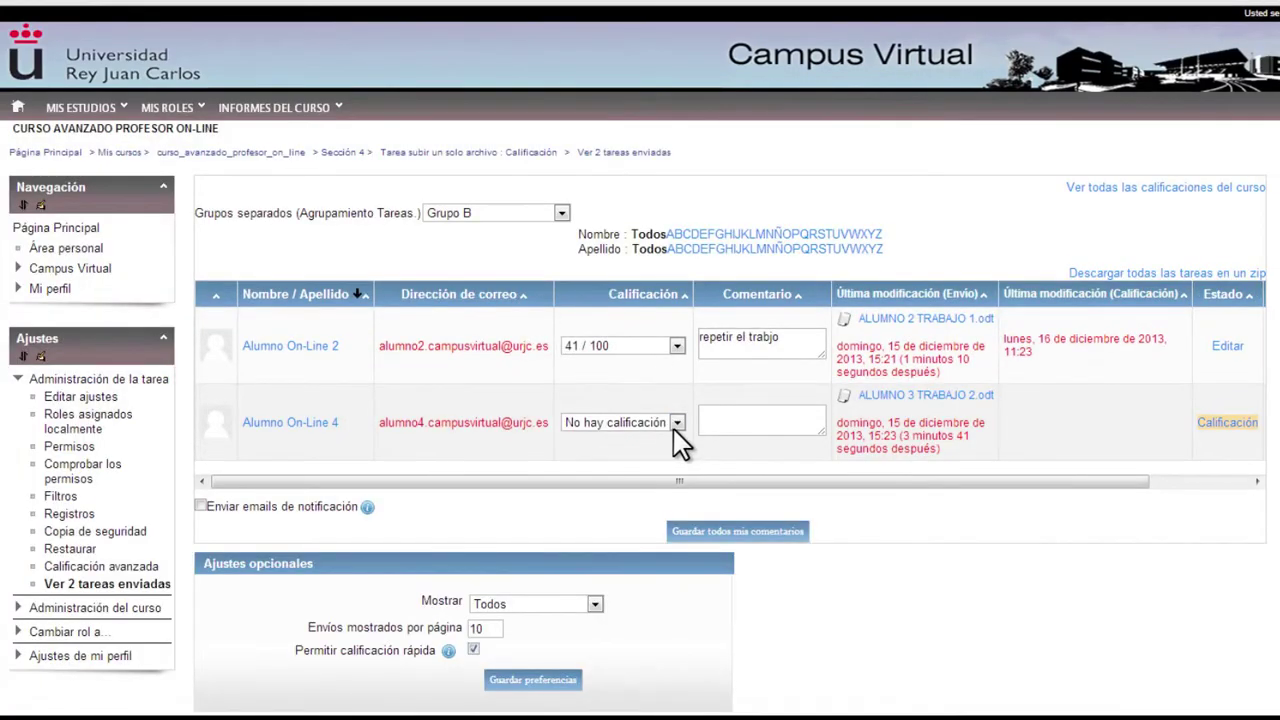
- Set the ungraded Grupo B student's grade to 41 / 100 and save all comments
left_click(676, 423)
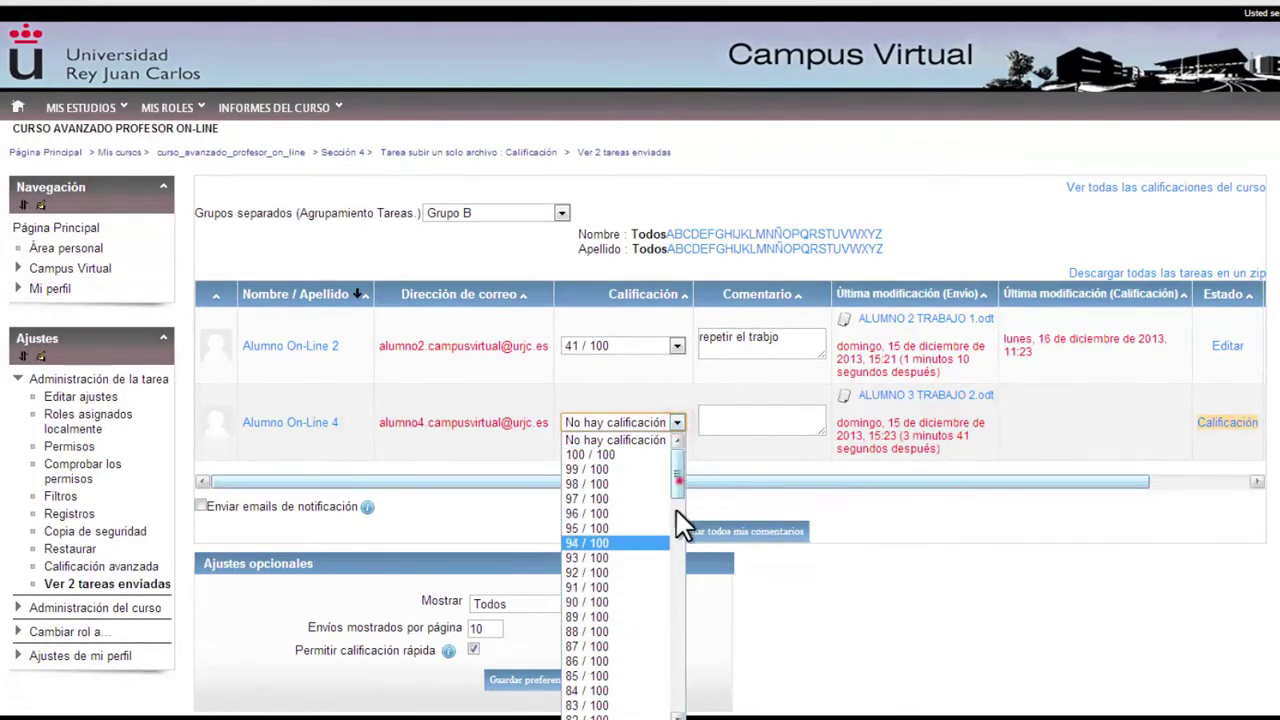
left_click_drag(677, 513, 678, 614)
left_click(595, 572)
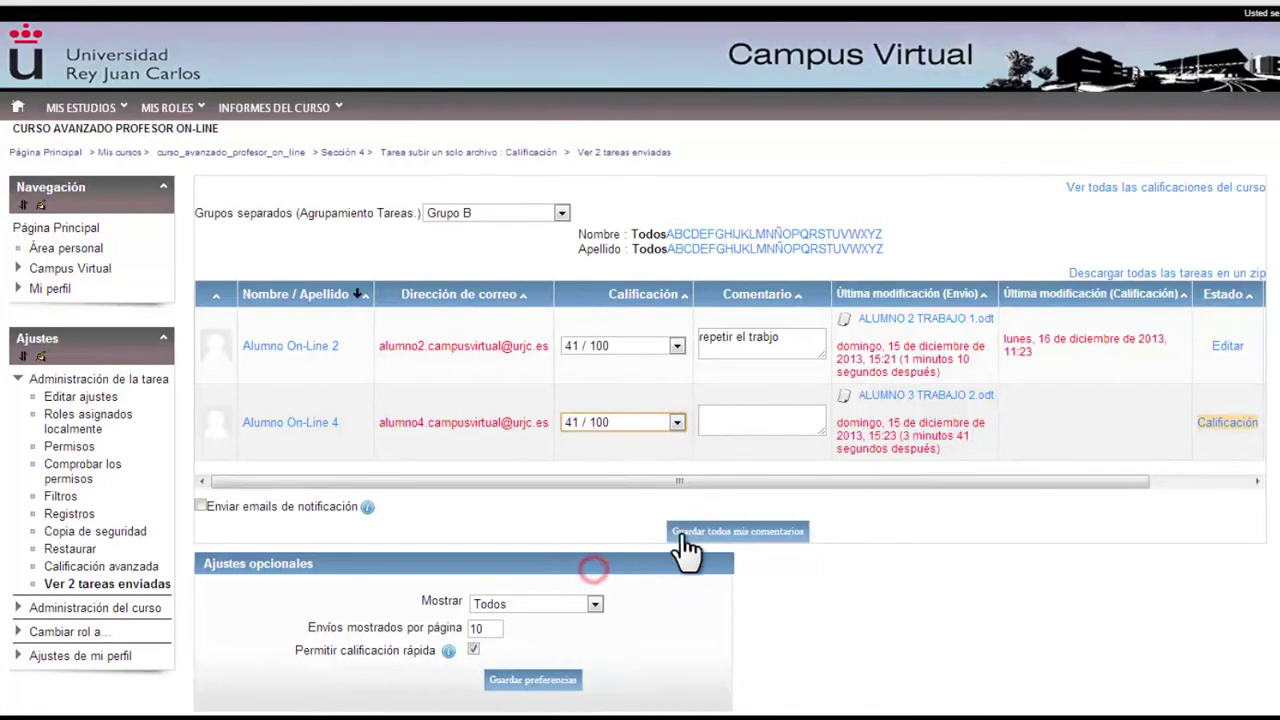
left_click(714, 532)
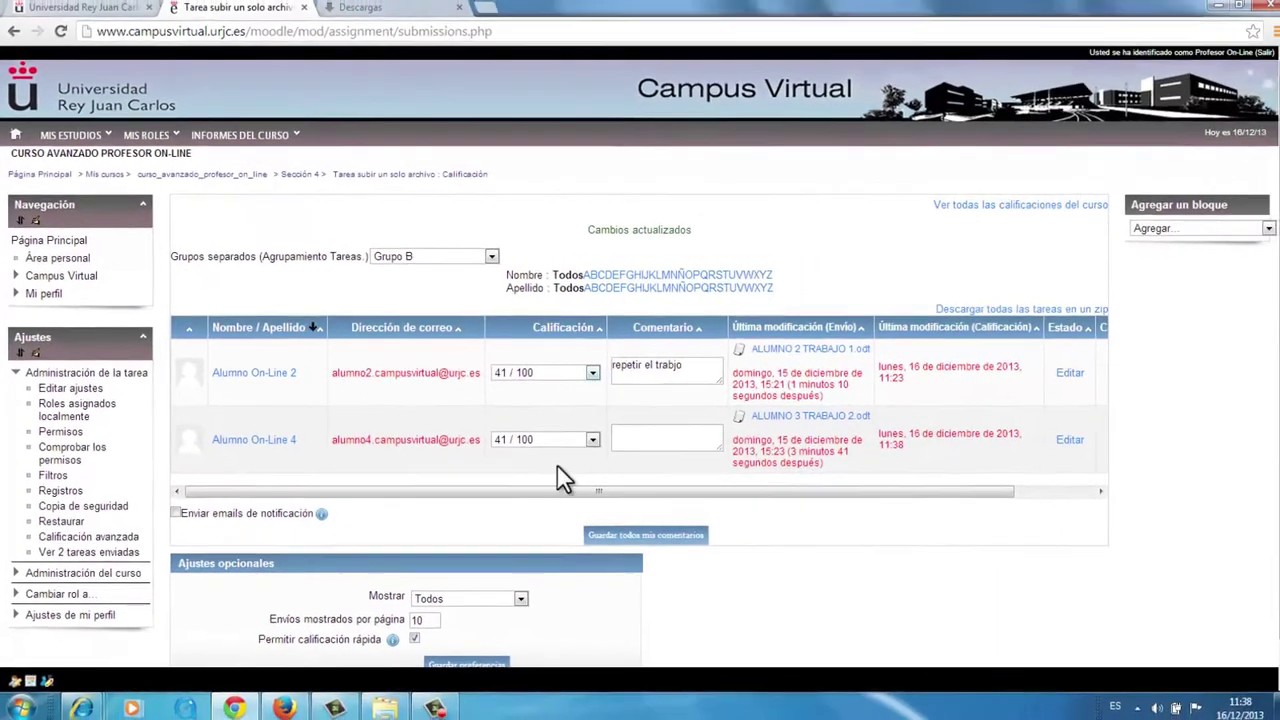
- Switch to the student session in Firefox and open "Tarea subir un solo archivo : Calificación" to check the grade feedback
scroll(745, 600, "down", 1)
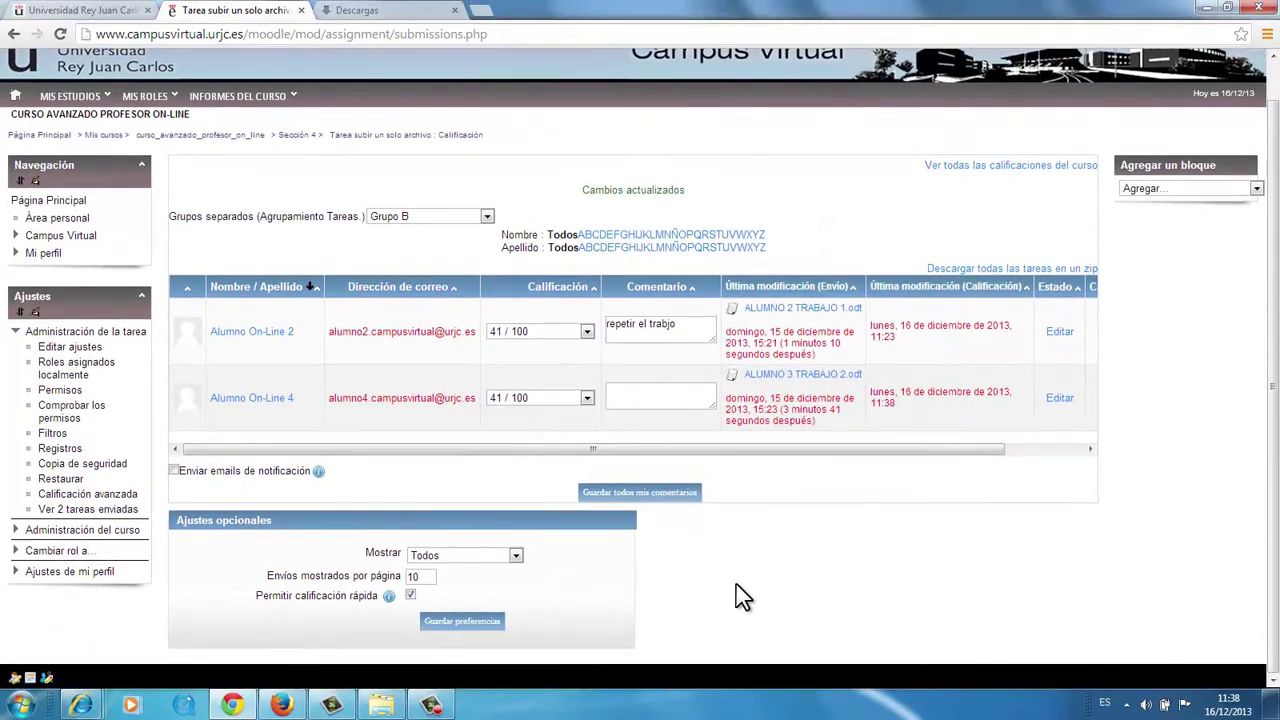
left_click(280, 705)
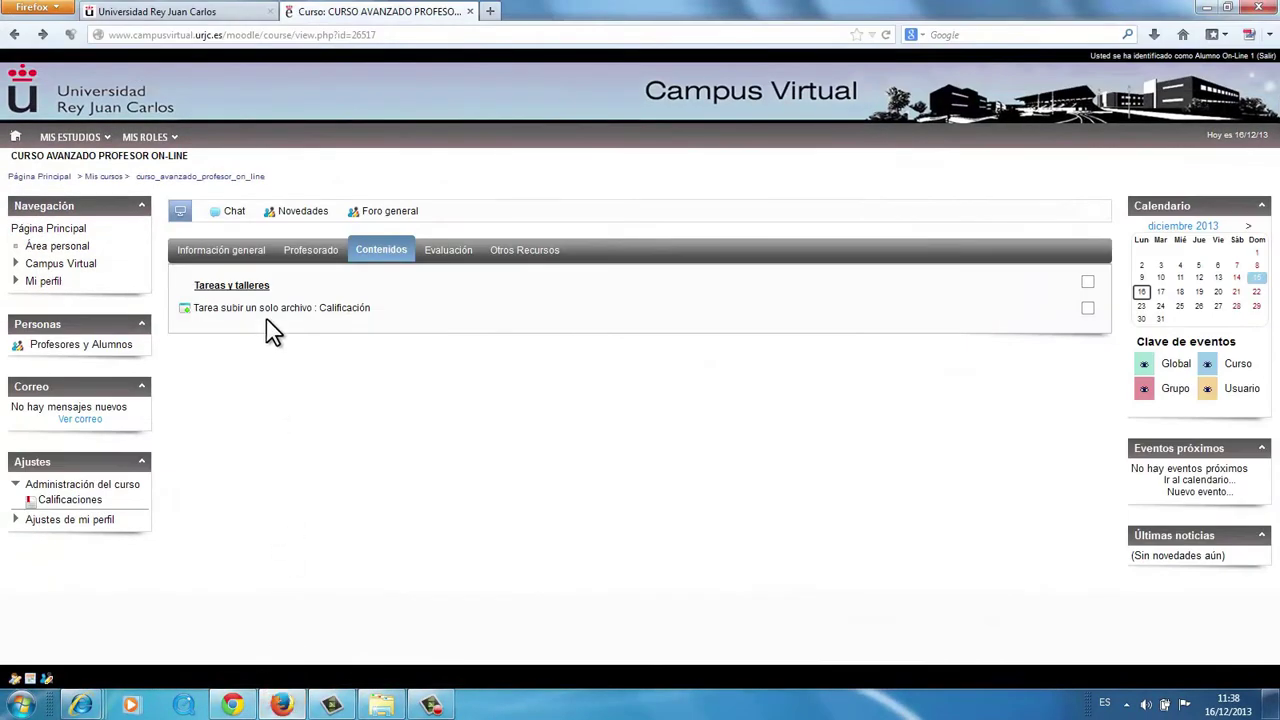
left_click(270, 310)
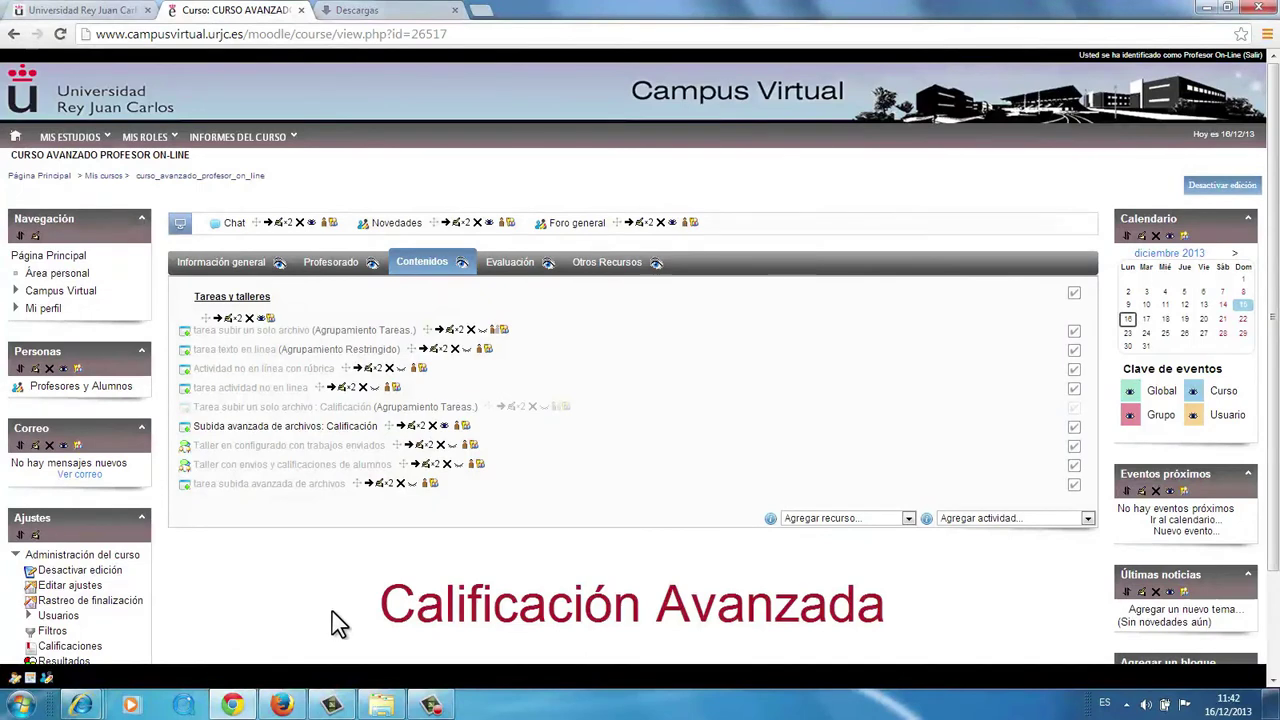
- In the teacher's course contents, open "Subida avanzada de archivos: Calificación" and display its submitted assignments
left_click(335, 434)
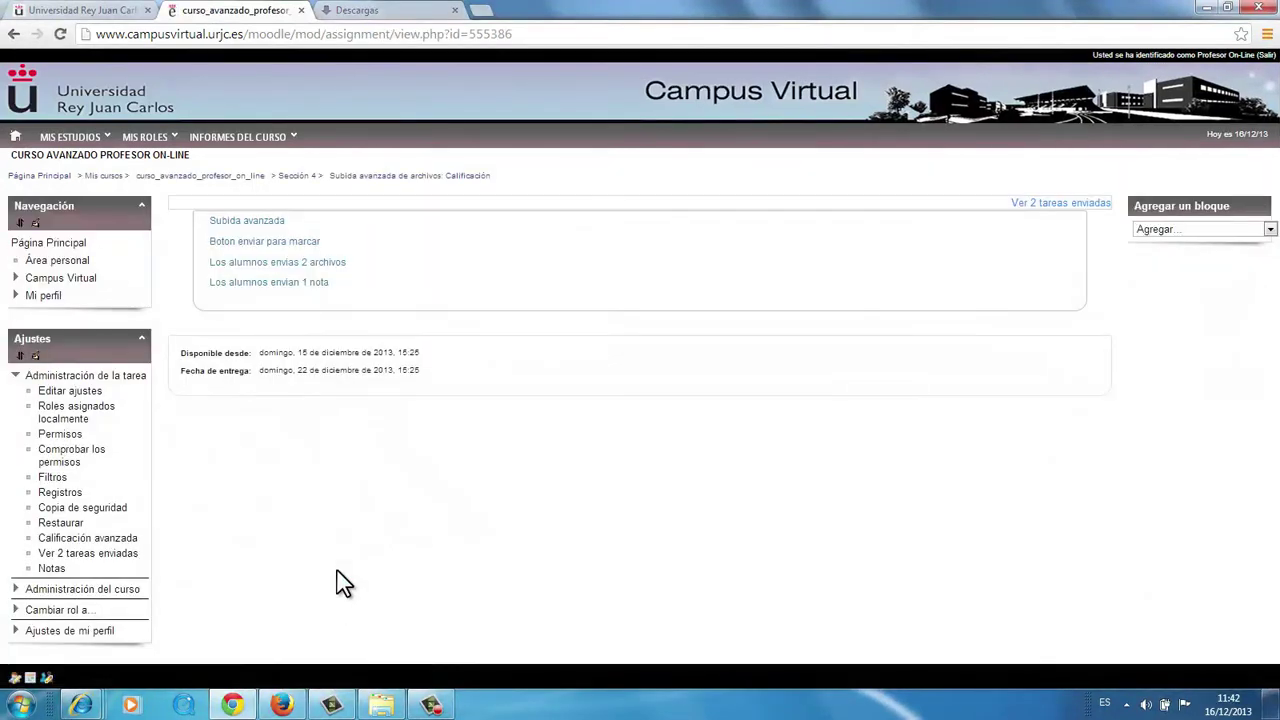
left_click(1080, 205)
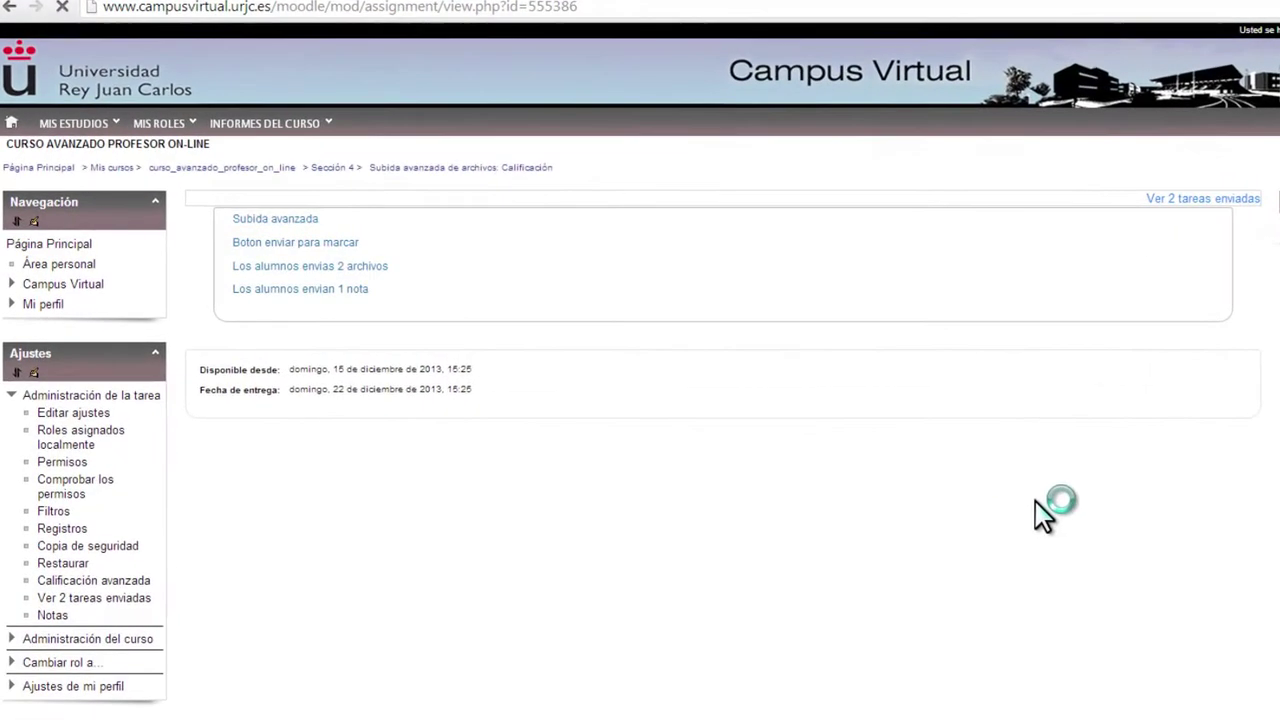
scroll(1025, 540, "down", 2)
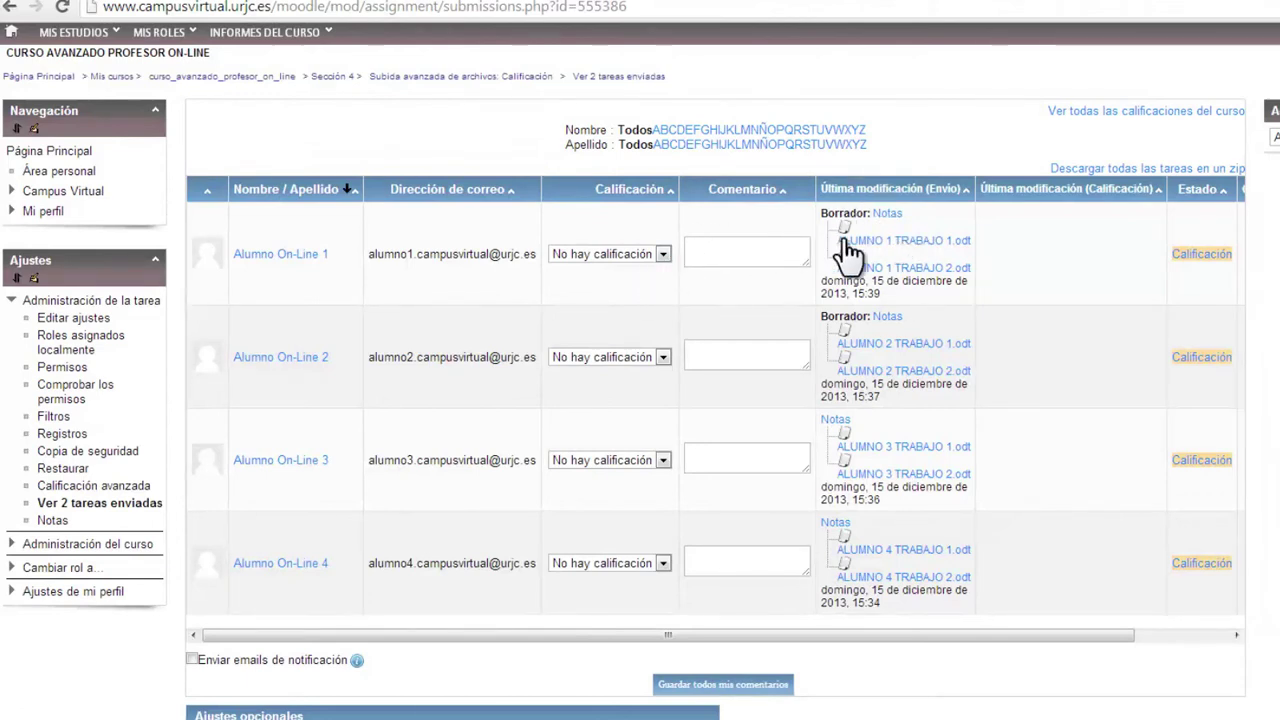
- Open the grading page of the first student's draft submission and prevent further submission updates
left_click_drag(1067, 638, 1156, 640)
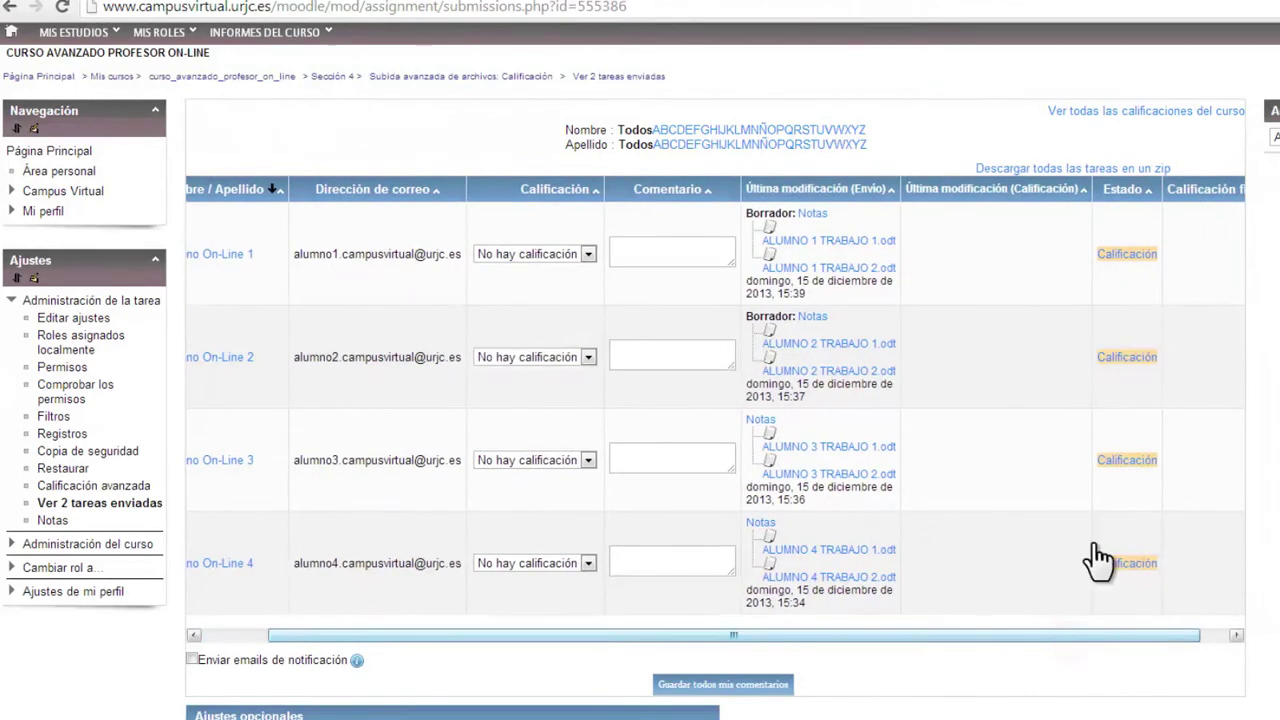
left_click(1122, 262)
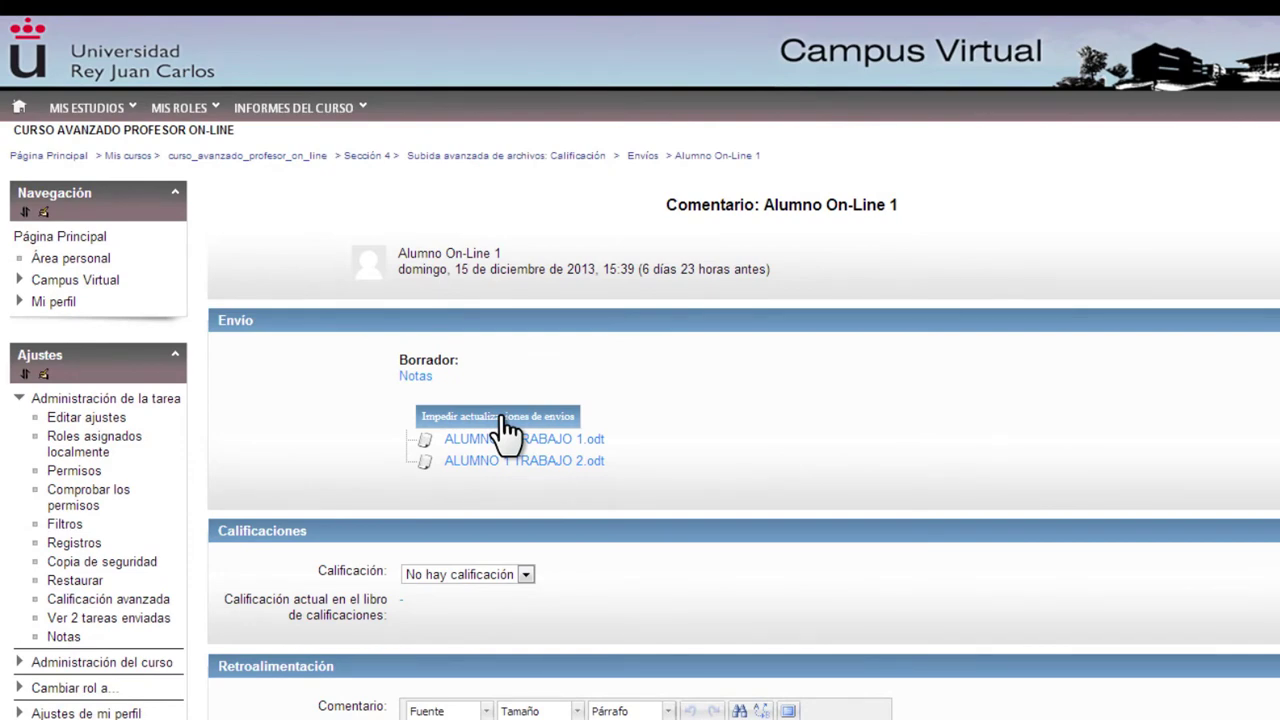
left_click(503, 420)
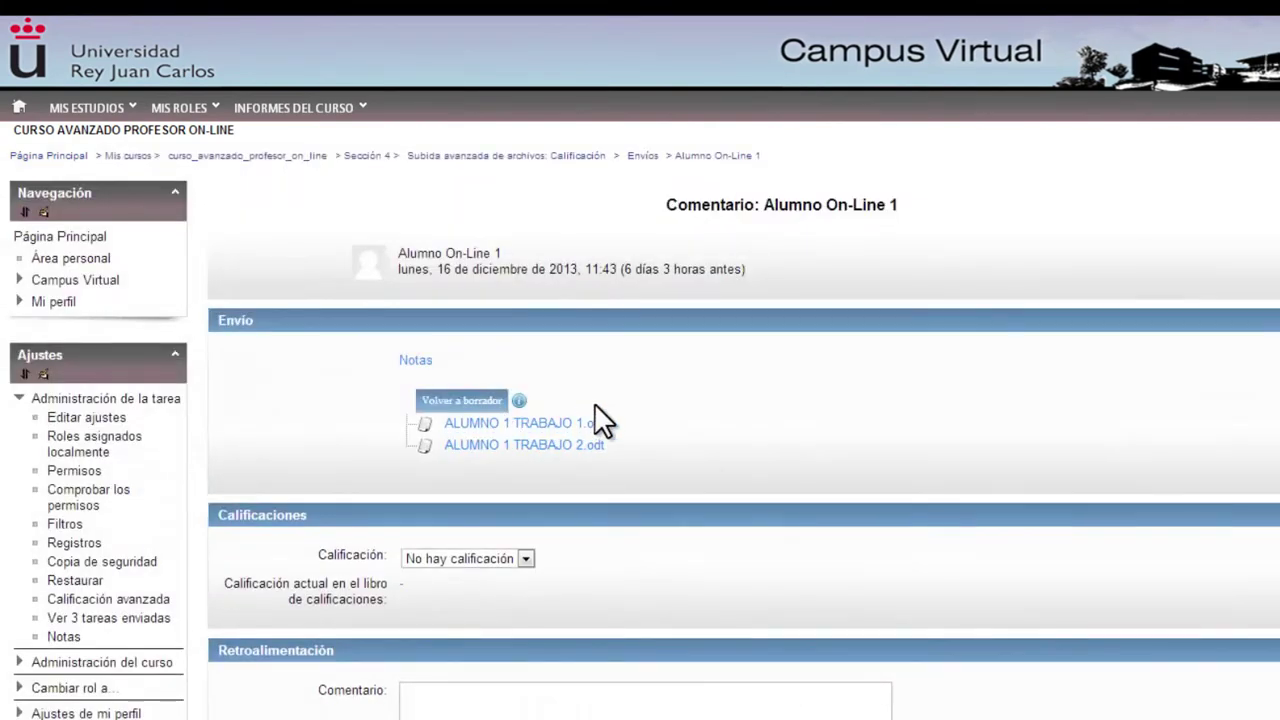
- Grade the first student's submission 97 / 100 with the comment "muy bueno" and save the changes
scroll(785, 424, "down", 2)
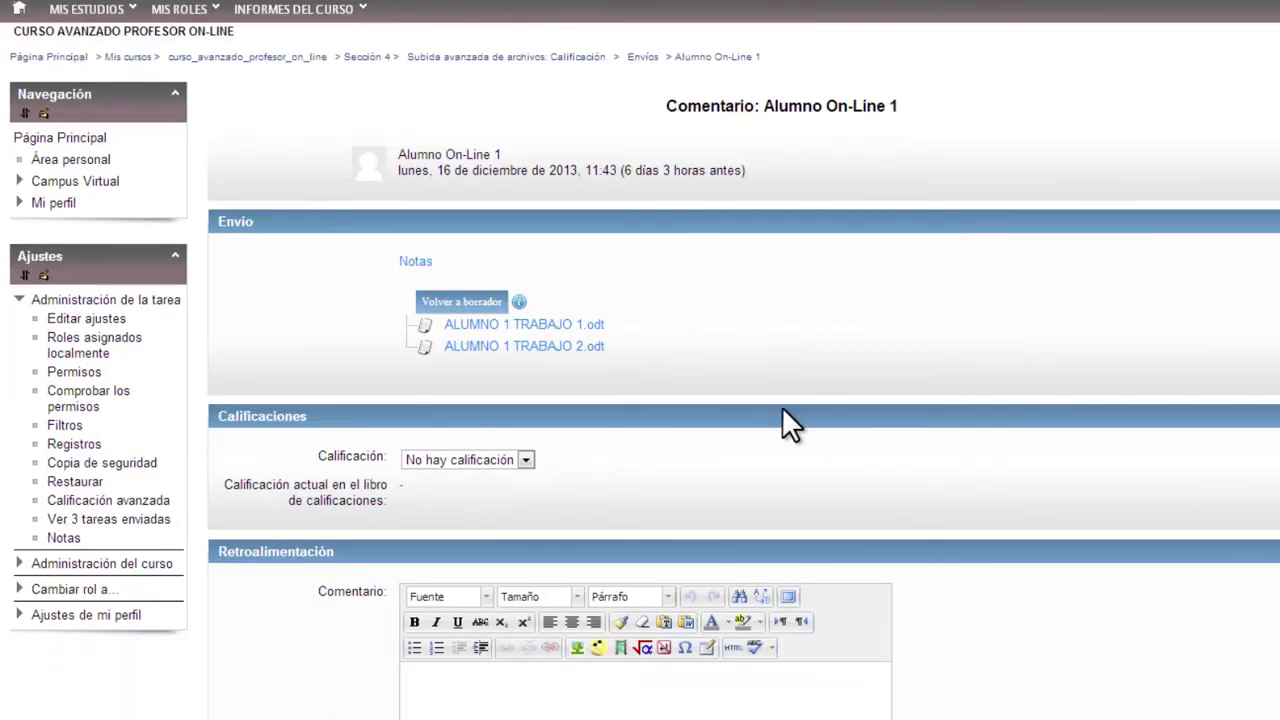
scroll(781, 405, "down", 6)
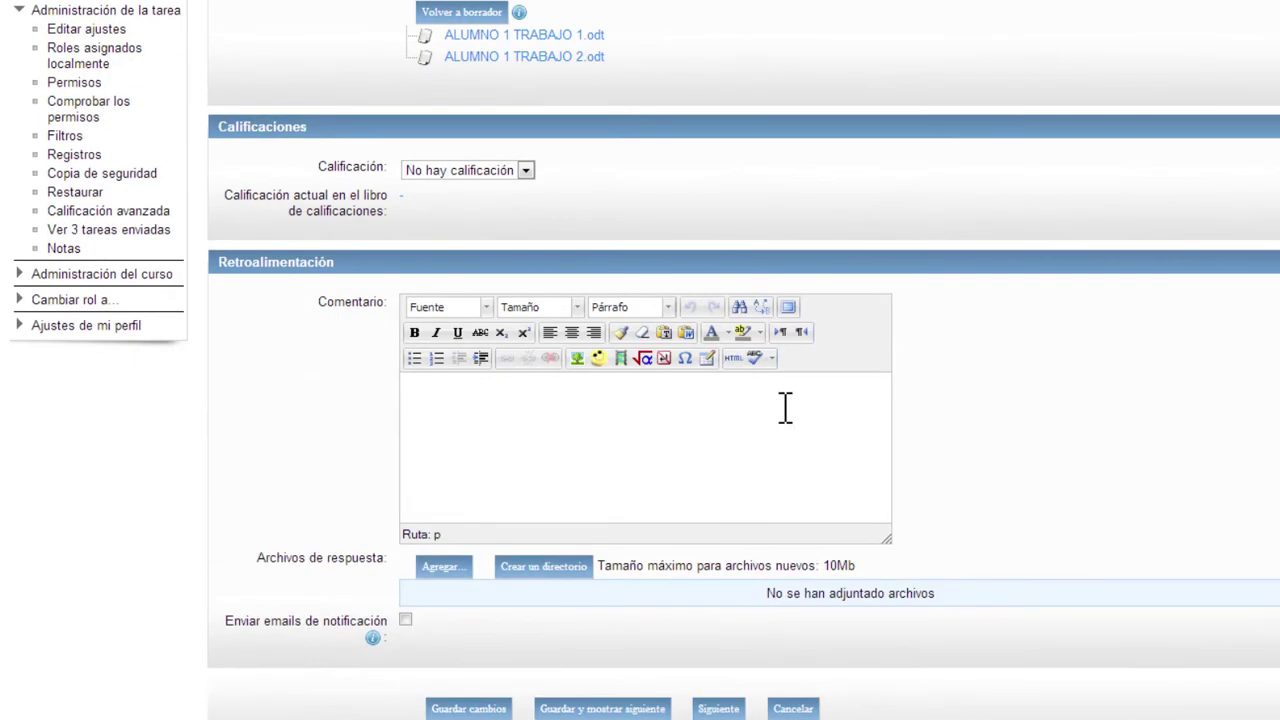
scroll(780, 405, "up", 2)
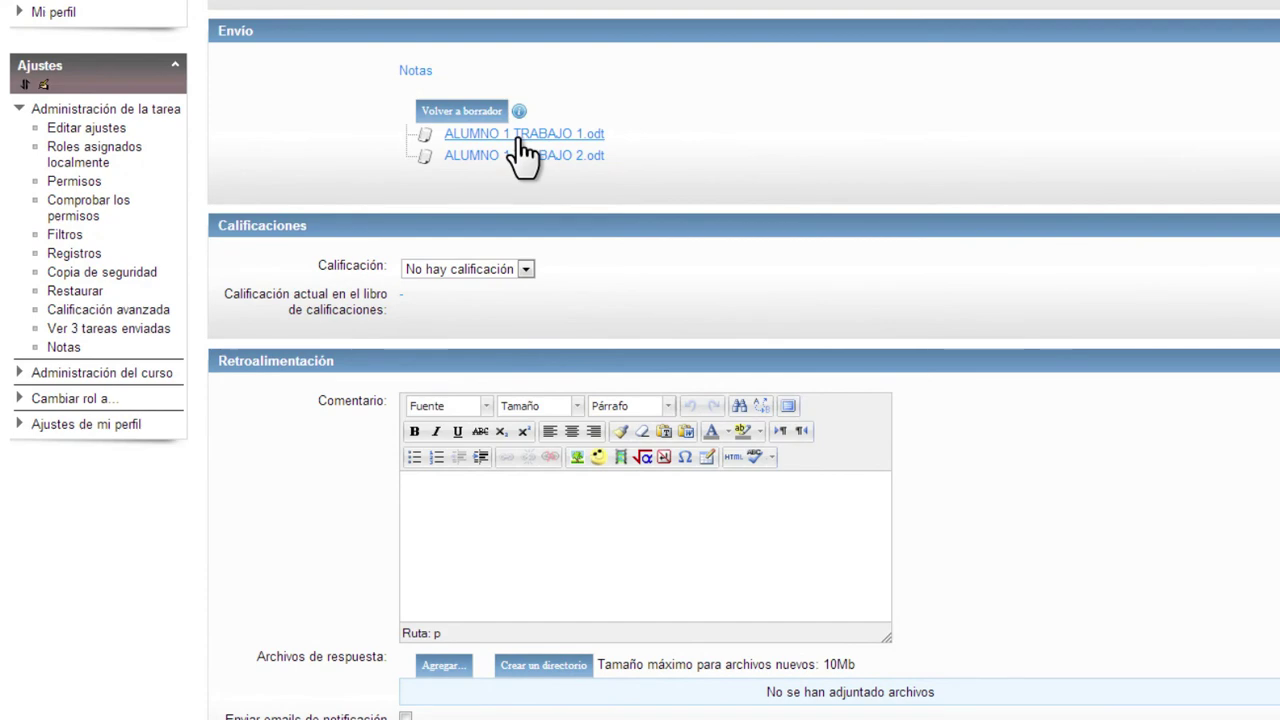
left_click(527, 268)
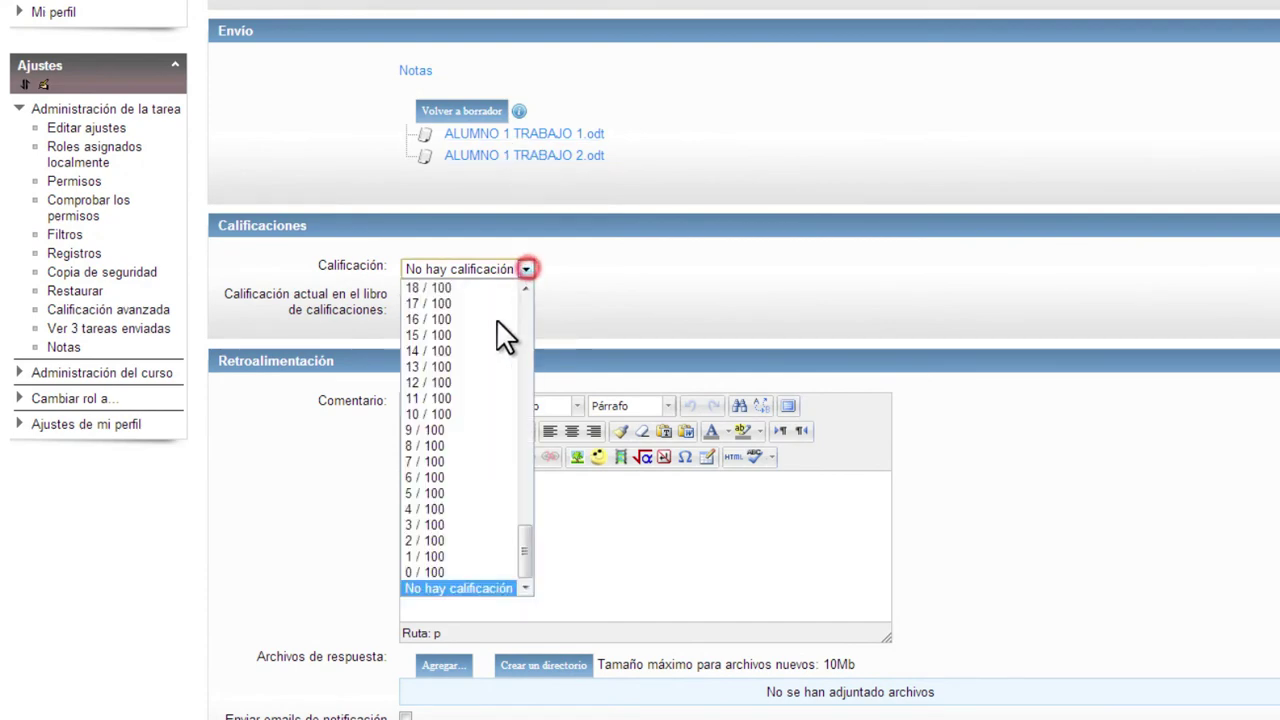
left_click_drag(518, 520, 527, 325)
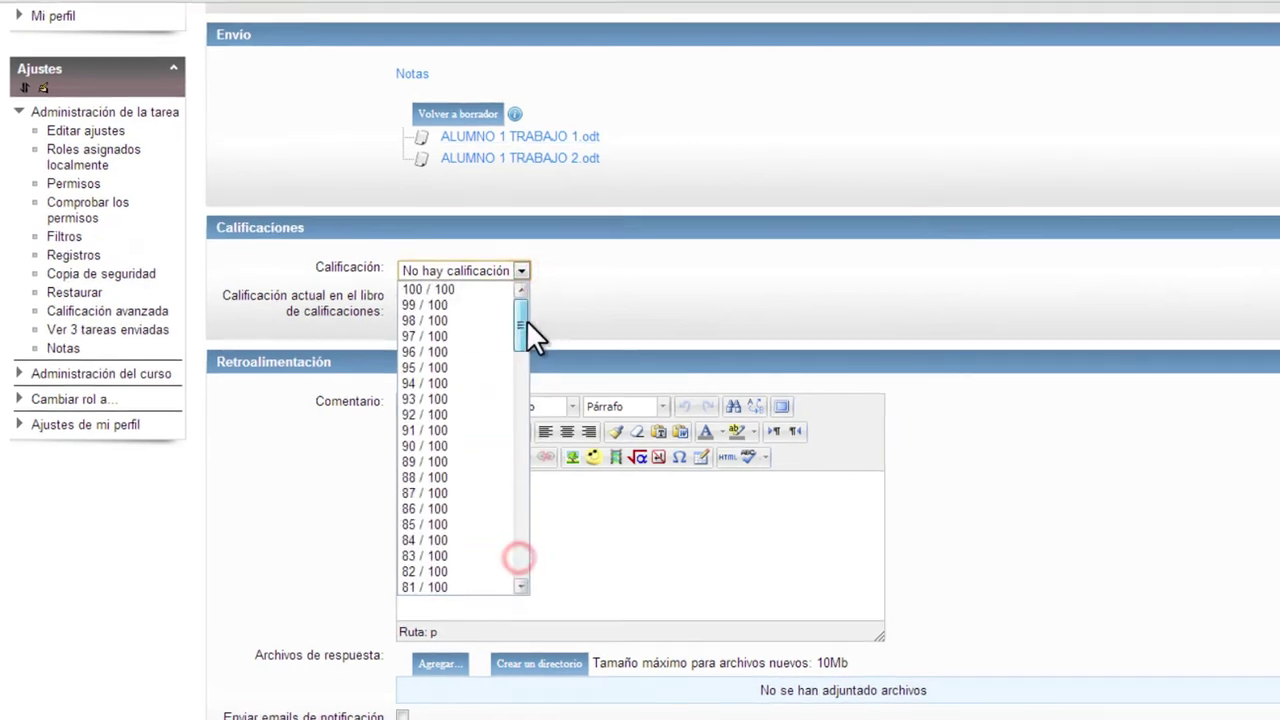
left_click(435, 337)
left_click(546, 525)
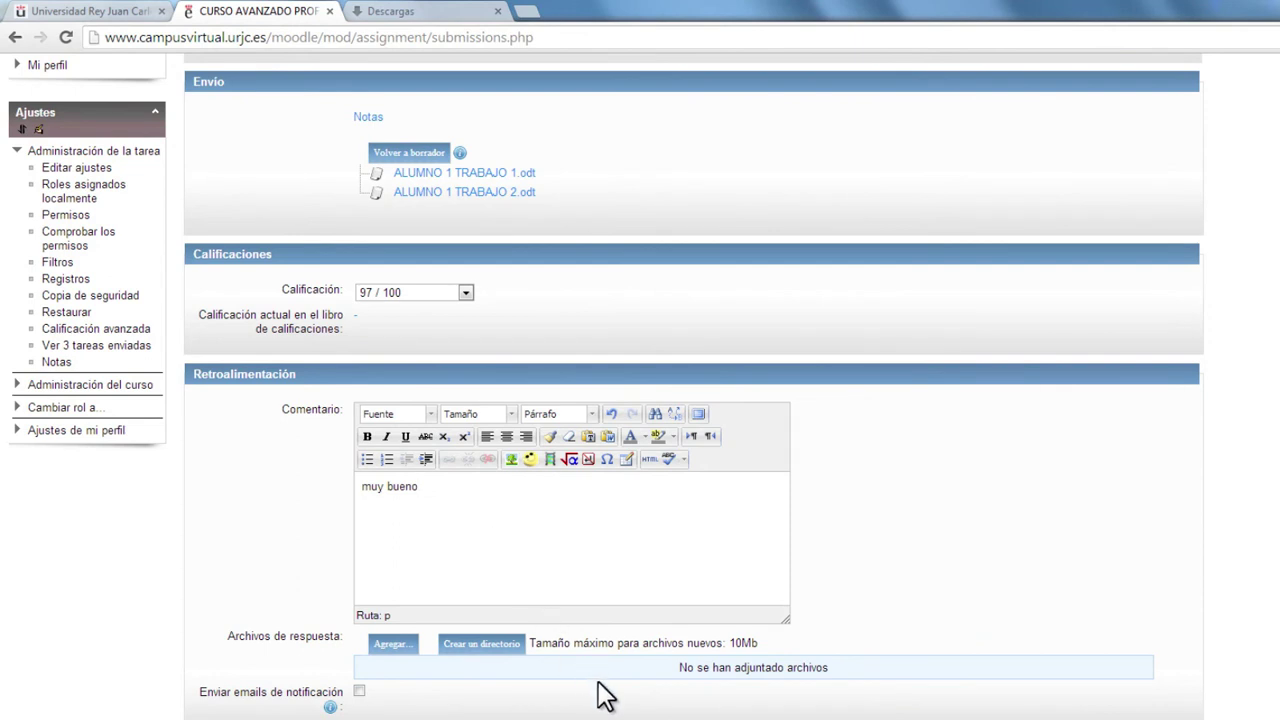
scroll(757, 674, "down", 1)
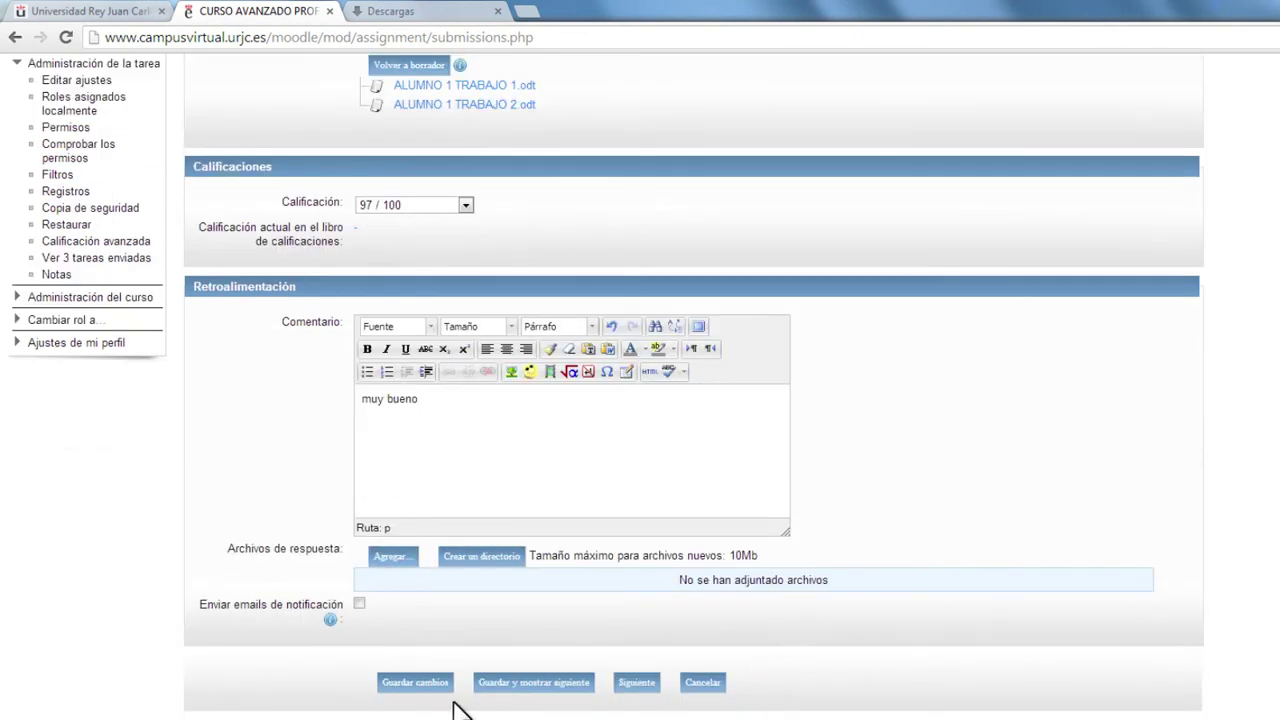
left_click(412, 690)
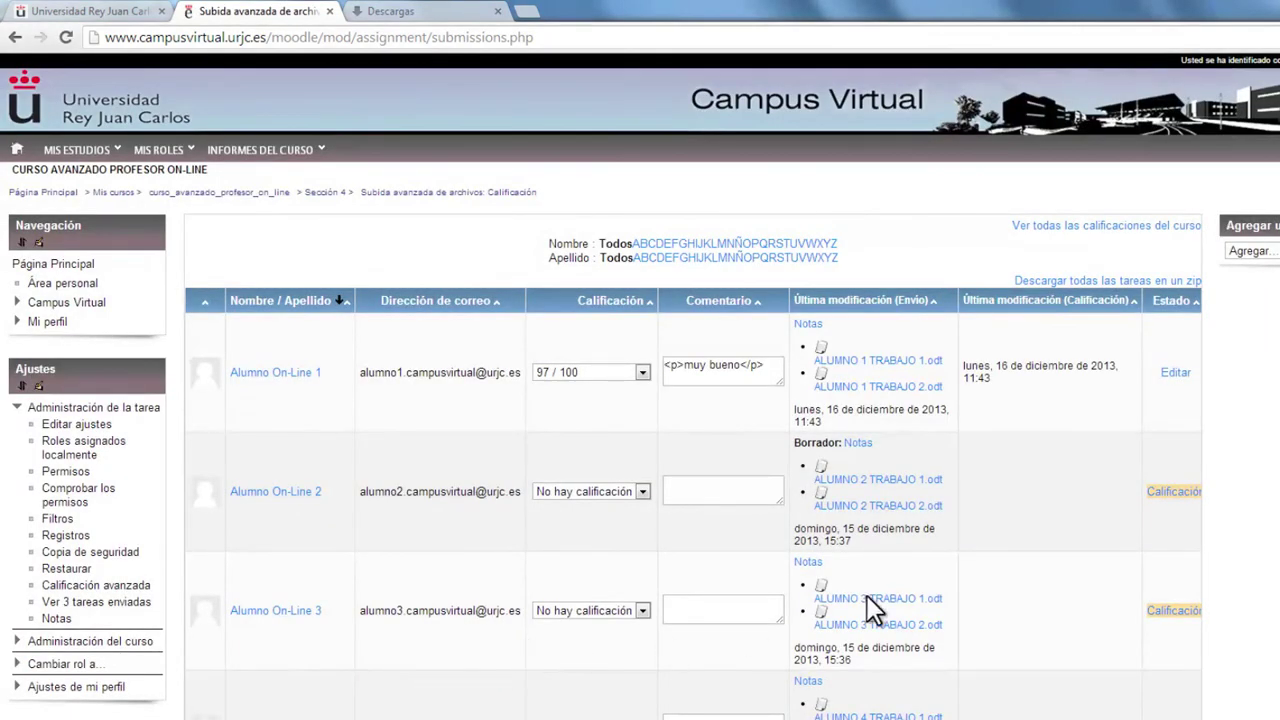
- Open the third student's submission for grading and return it to draft status
scroll(640, 385, "down", 1)
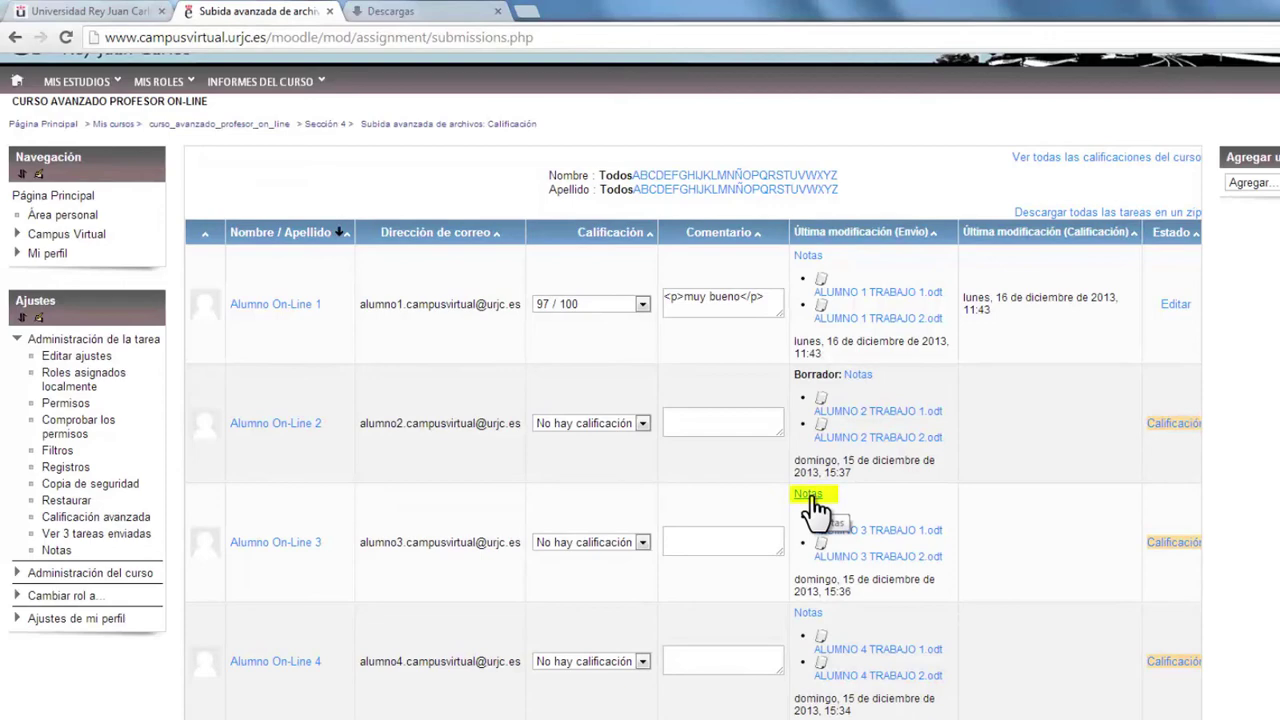
left_click(1168, 542)
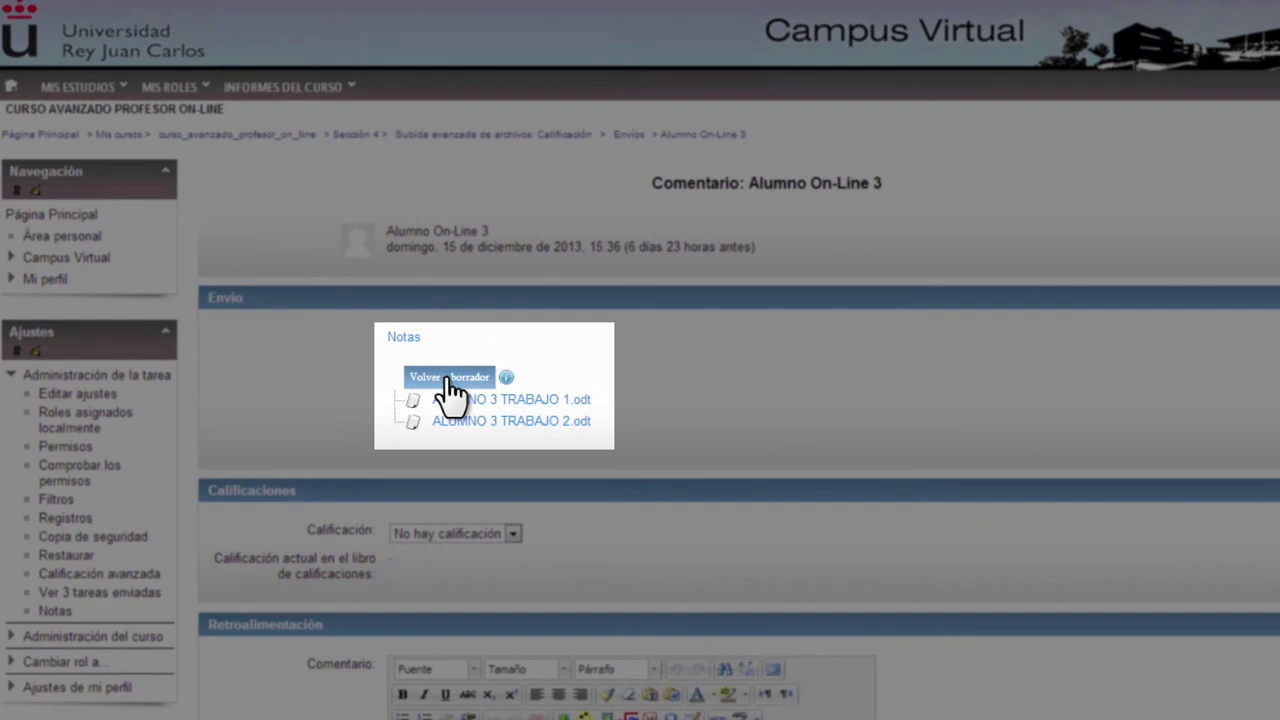
left_click(447, 379)
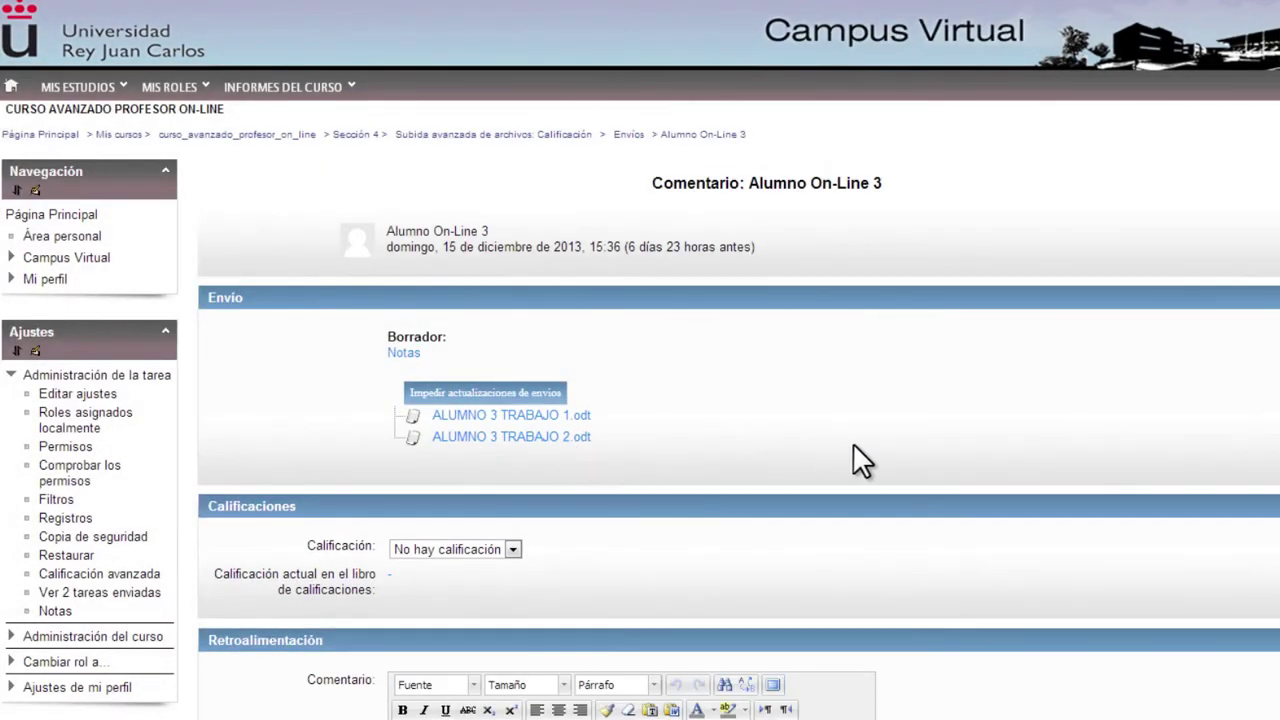
- Prevent further submission updates on the third student's draft
scroll(857, 455, "down", 4)
scroll(857, 455, "up", 2)
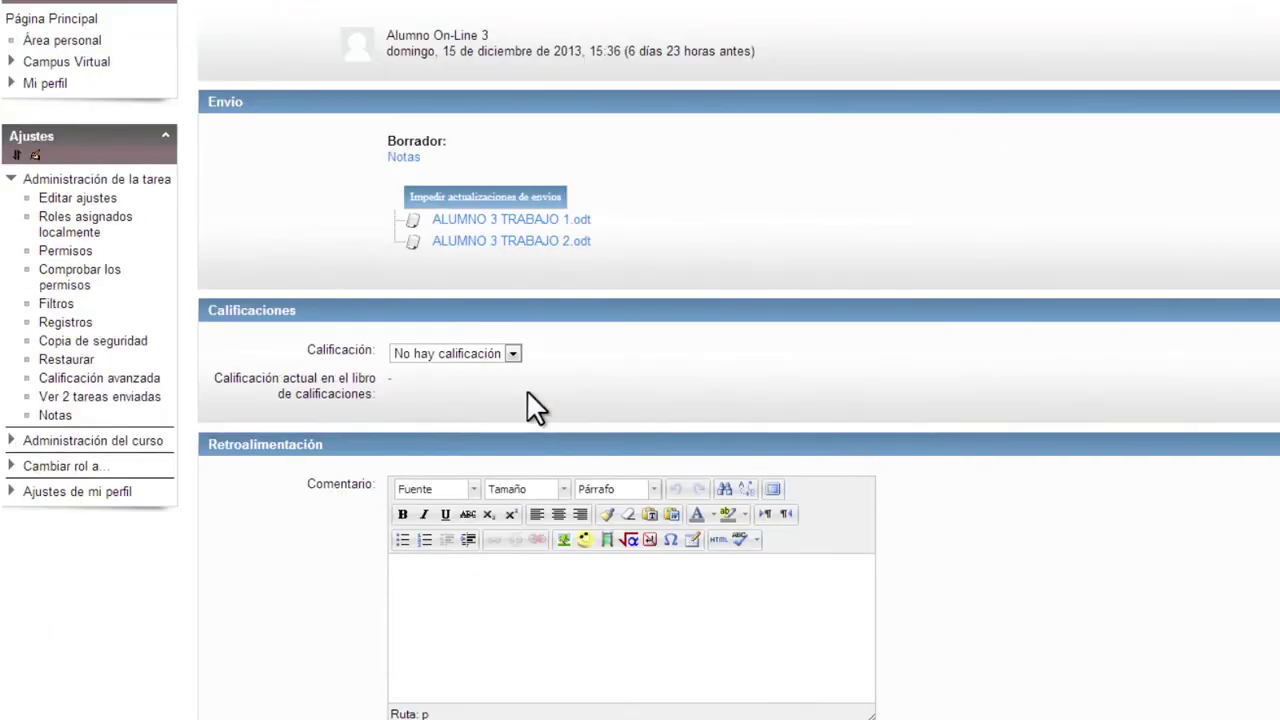
scroll(527, 343, "up", 2)
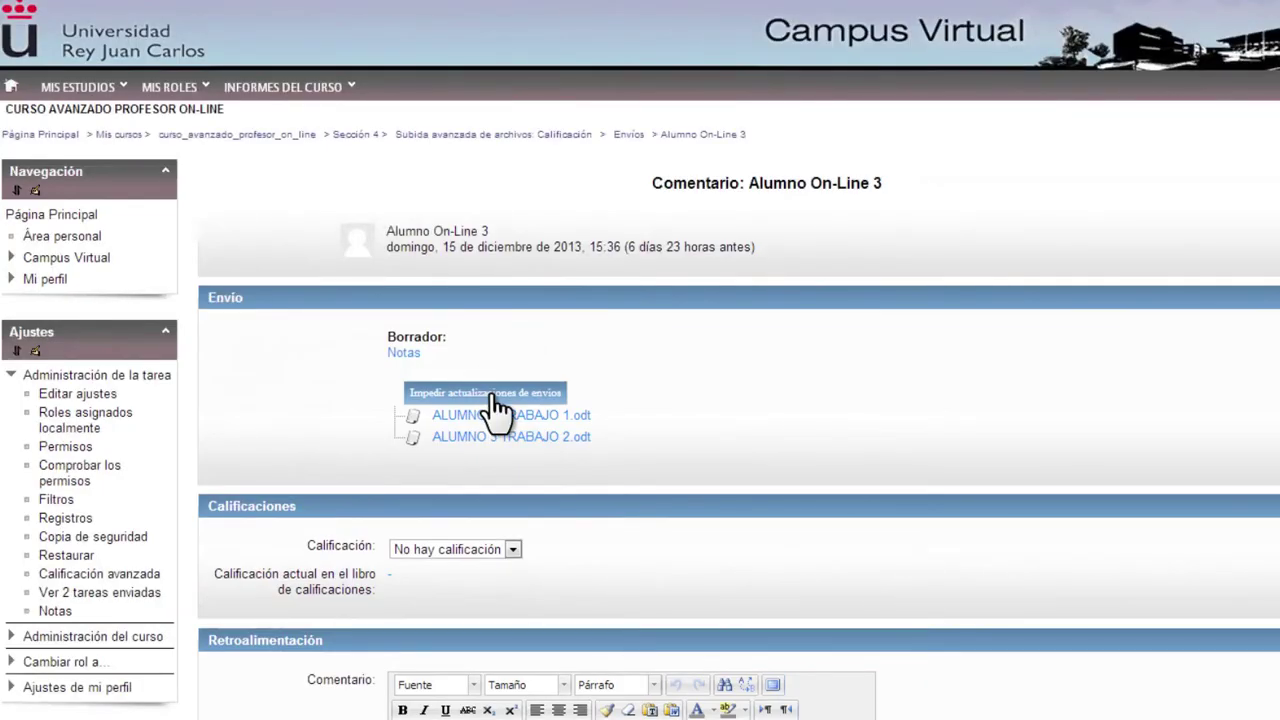
left_click(490, 392)
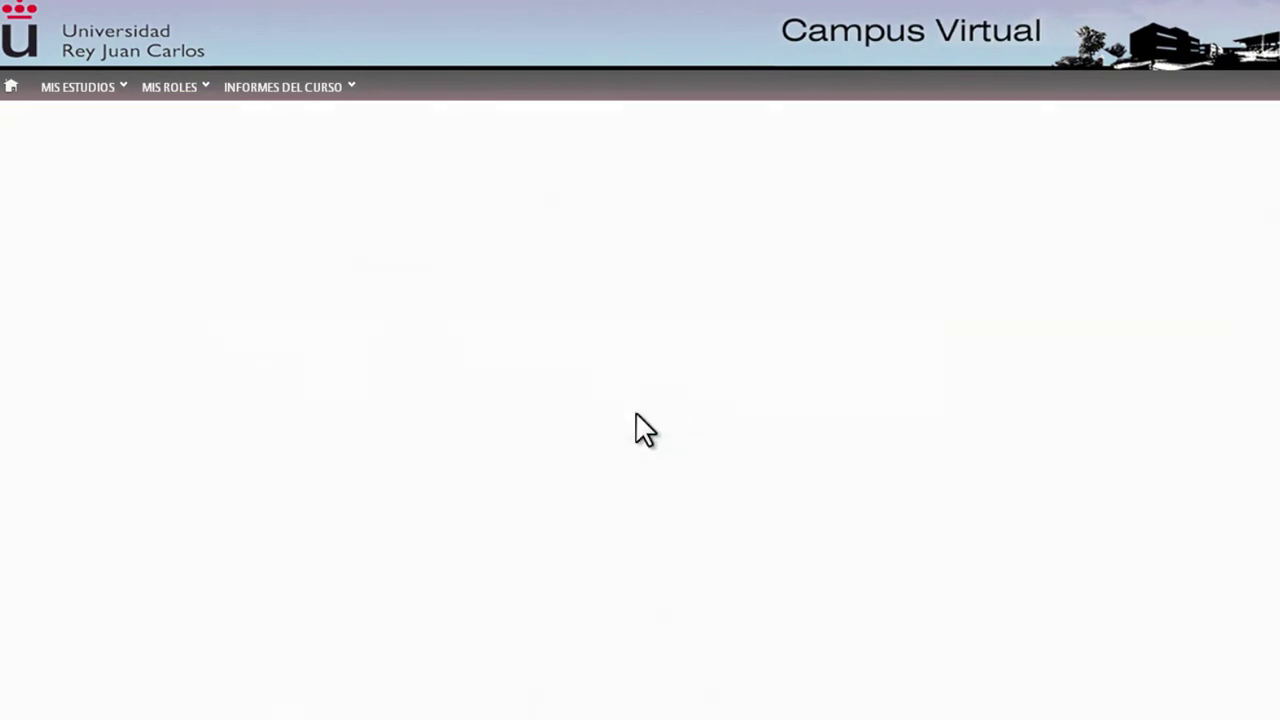
- Grade the third student's submission 64 / 100 with the comment "mejorable" and save the changes
left_click(512, 534)
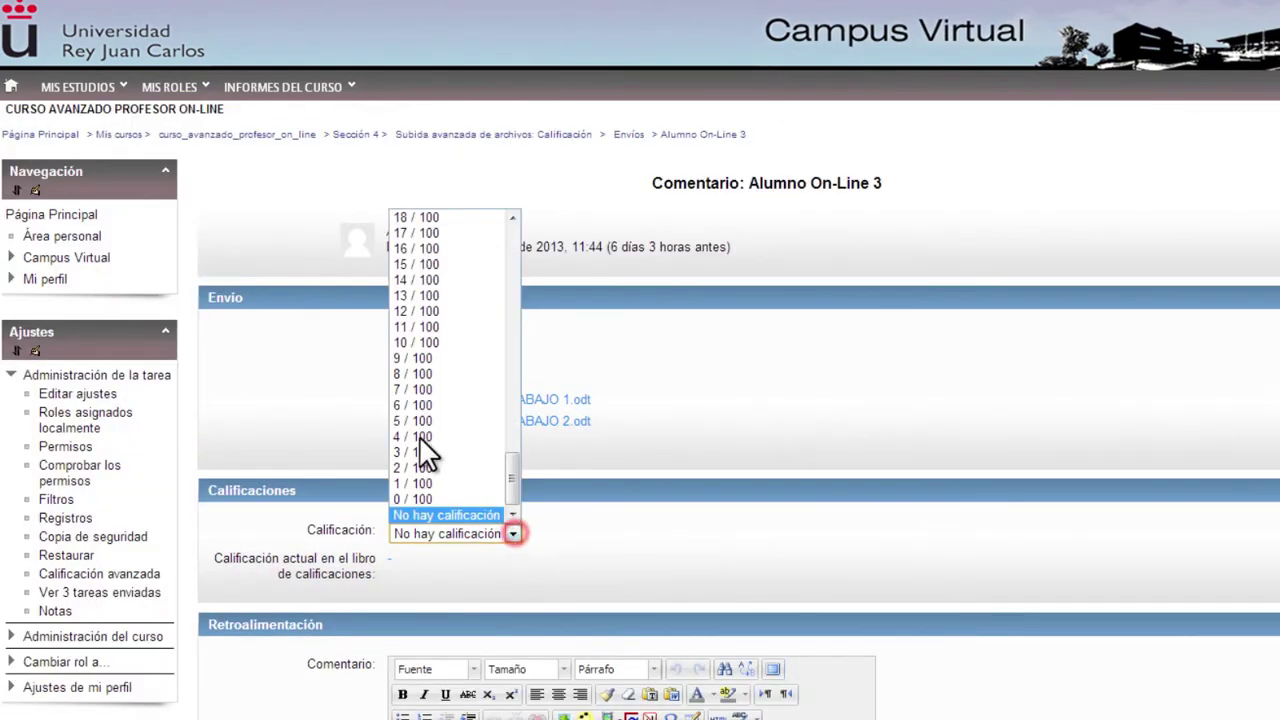
left_click_drag(514, 462, 521, 250)
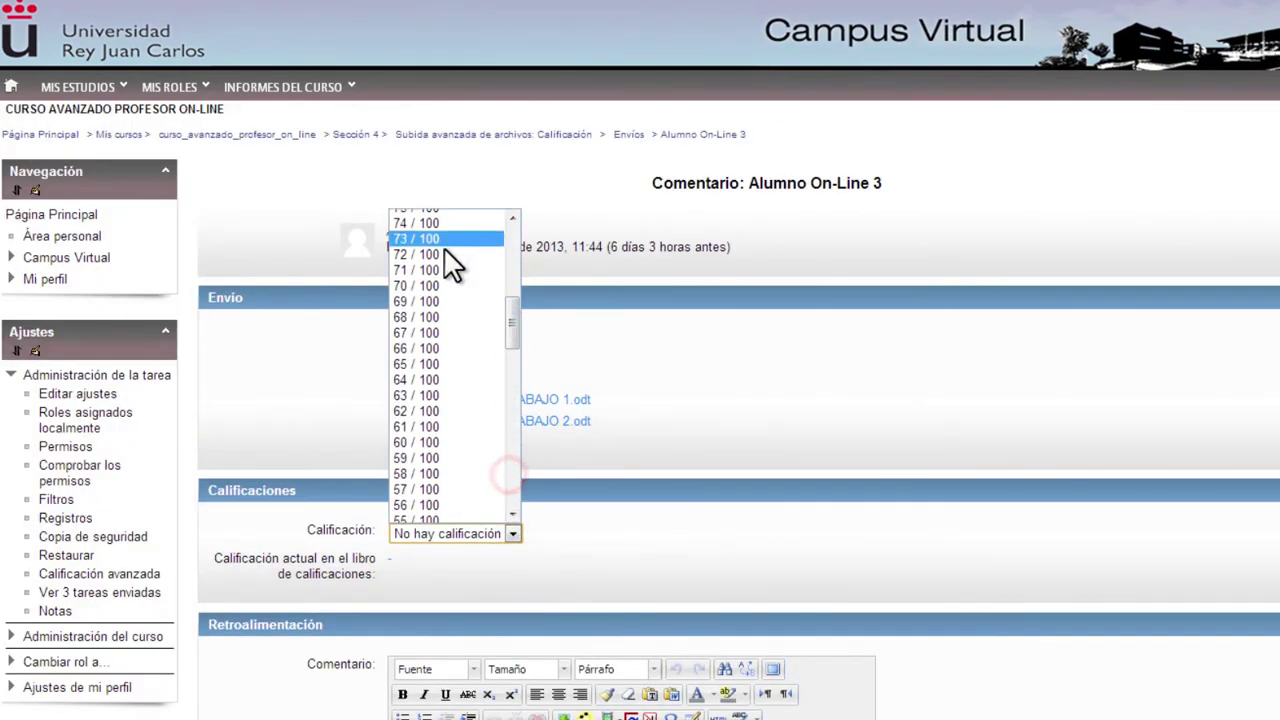
left_click(433, 380)
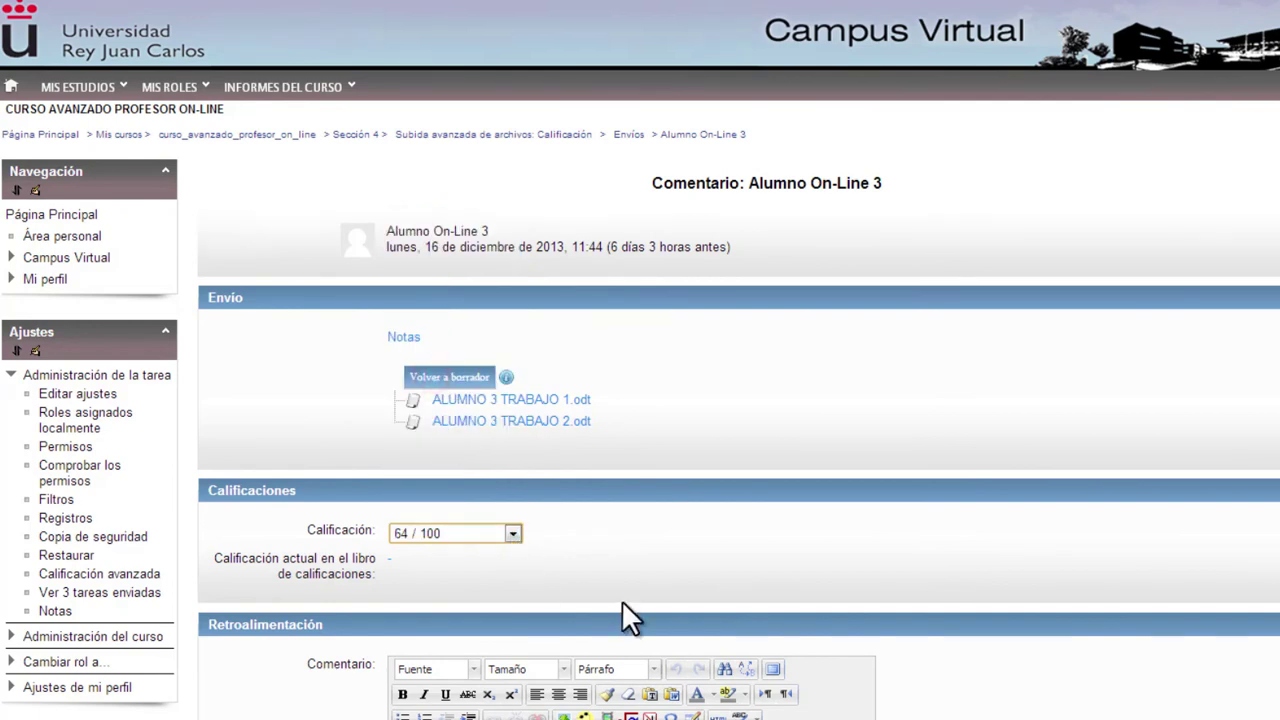
scroll(621, 600, "down", 4)
left_click(488, 397)
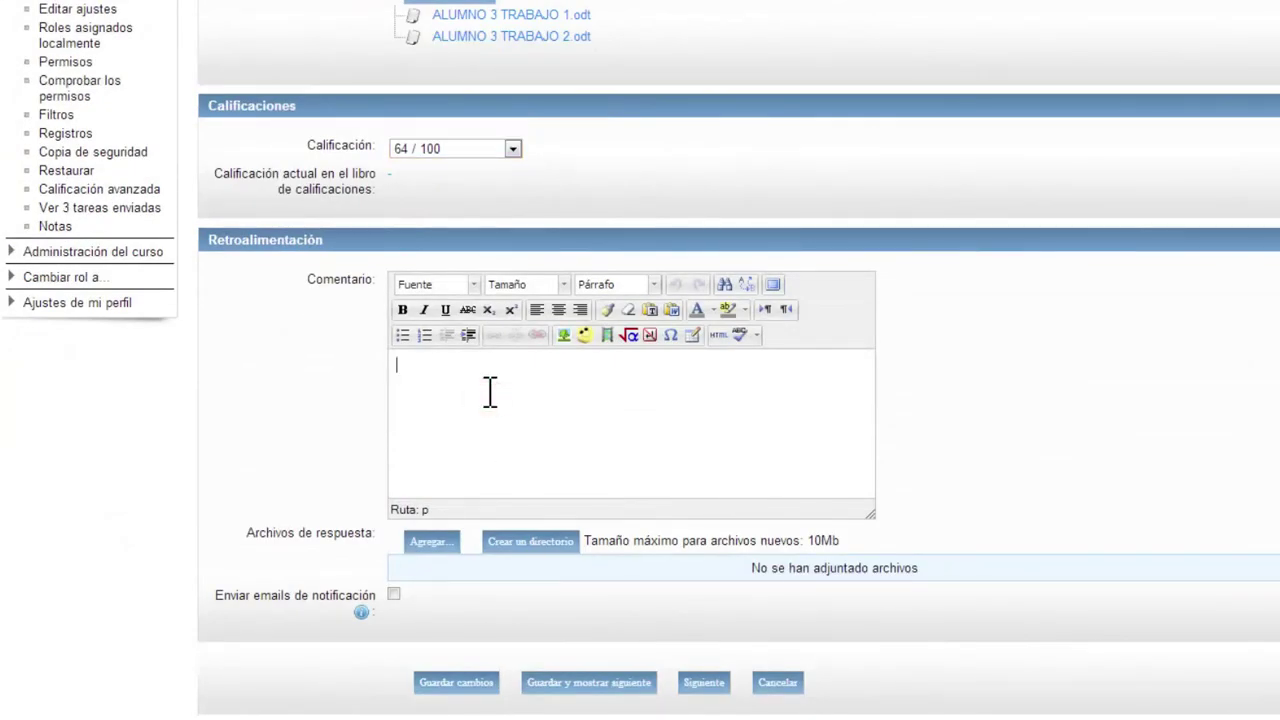
type("mejorable")
left_click(457, 686)
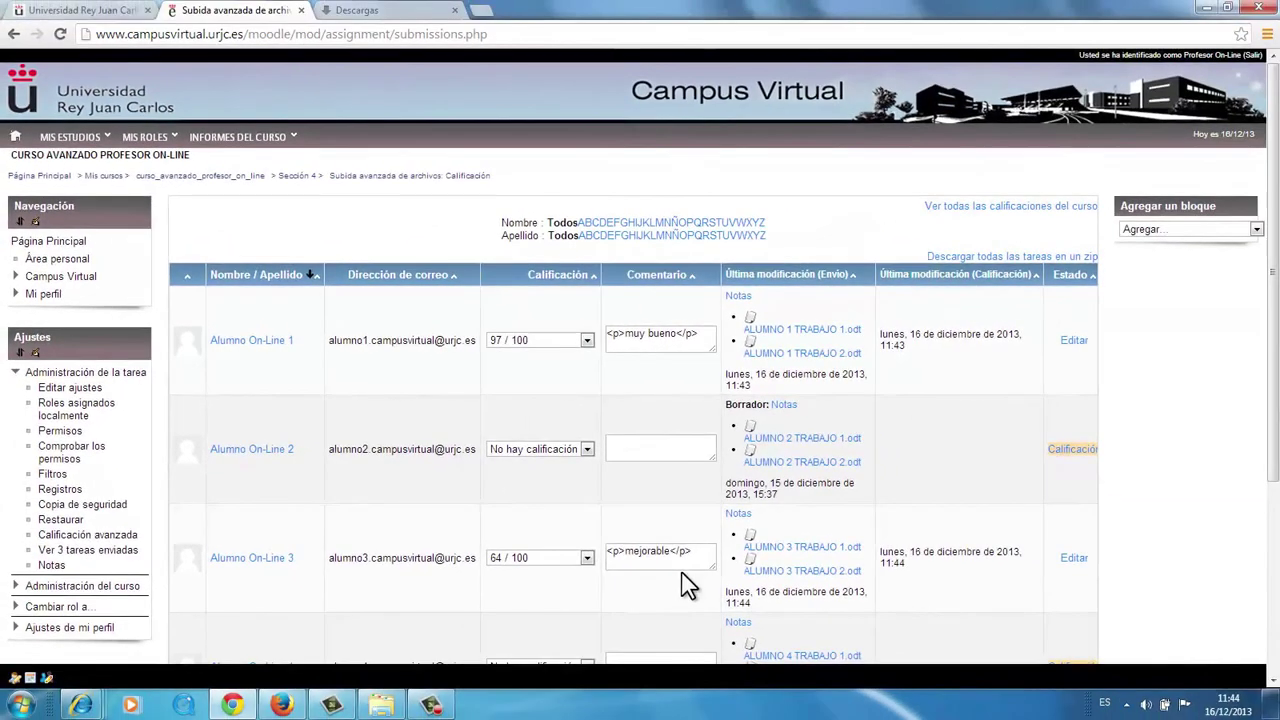
- Switch to the student session in Firefox and open "Subida avanzada de archivos: Calificación" to review the teacher's grade and comment
scroll(700, 560, "down", 3)
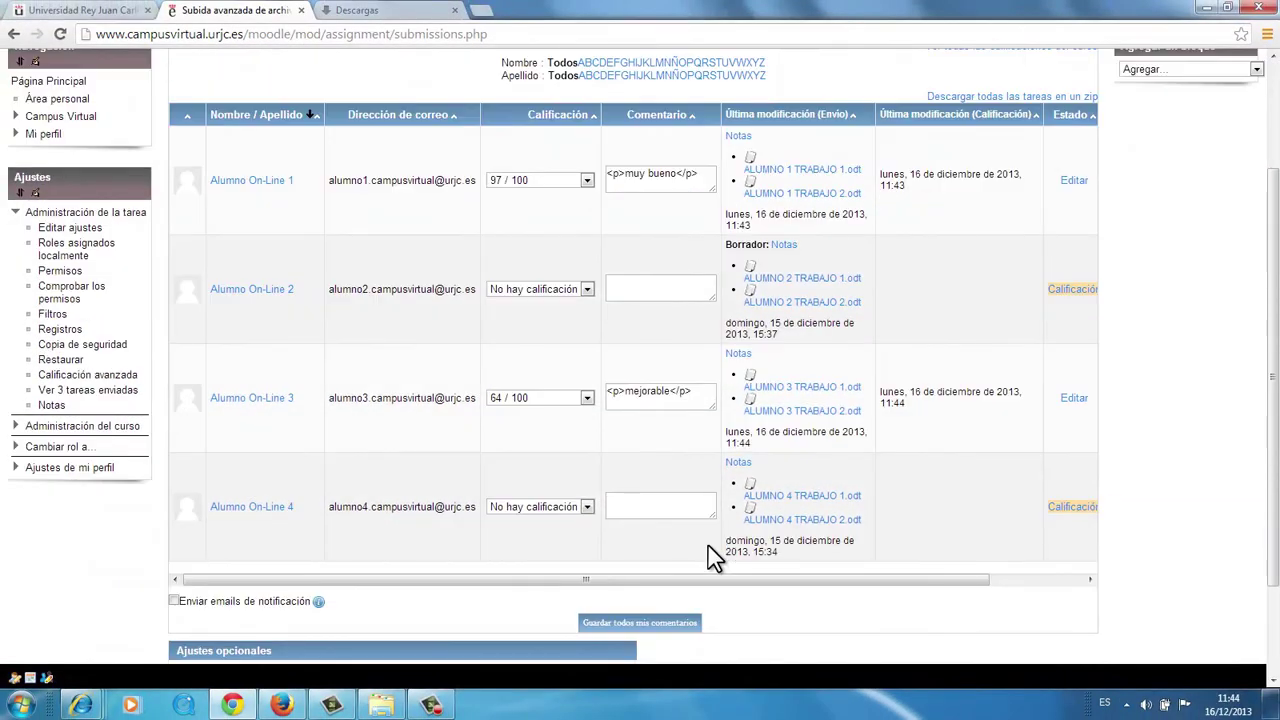
left_click(283, 706)
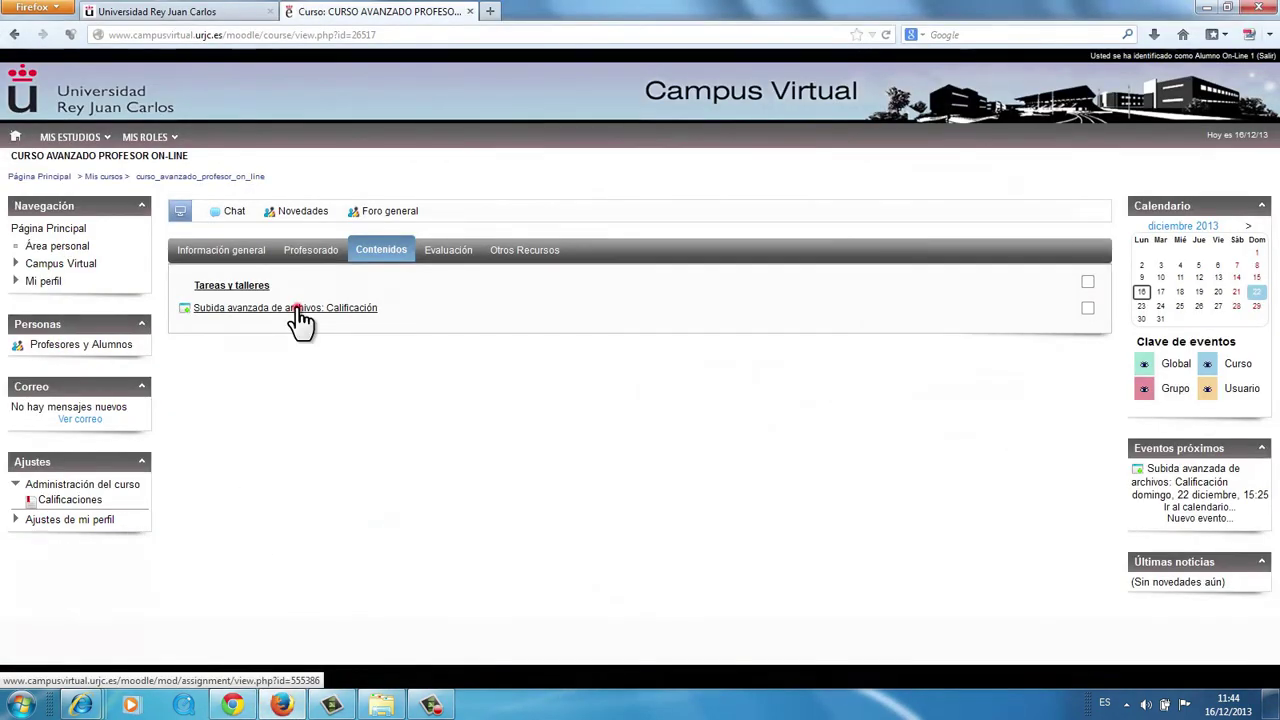
left_click(300, 310)
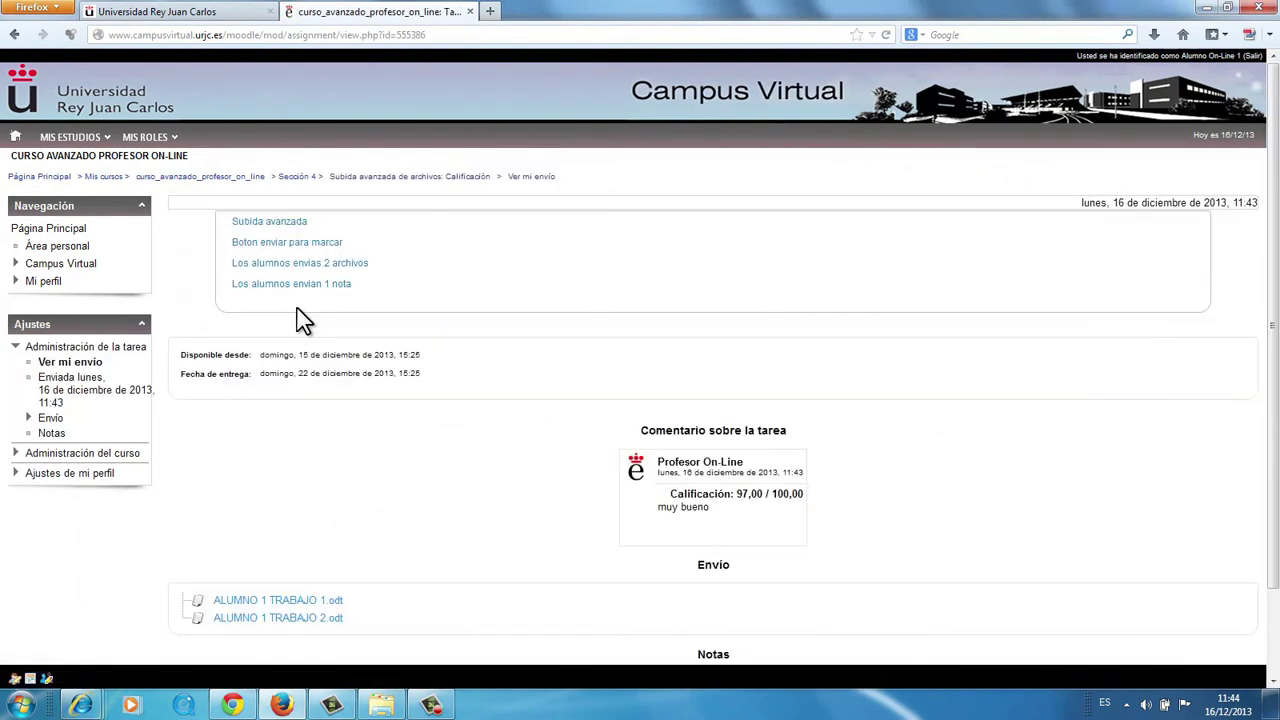
scroll(486, 452, "down", 1)
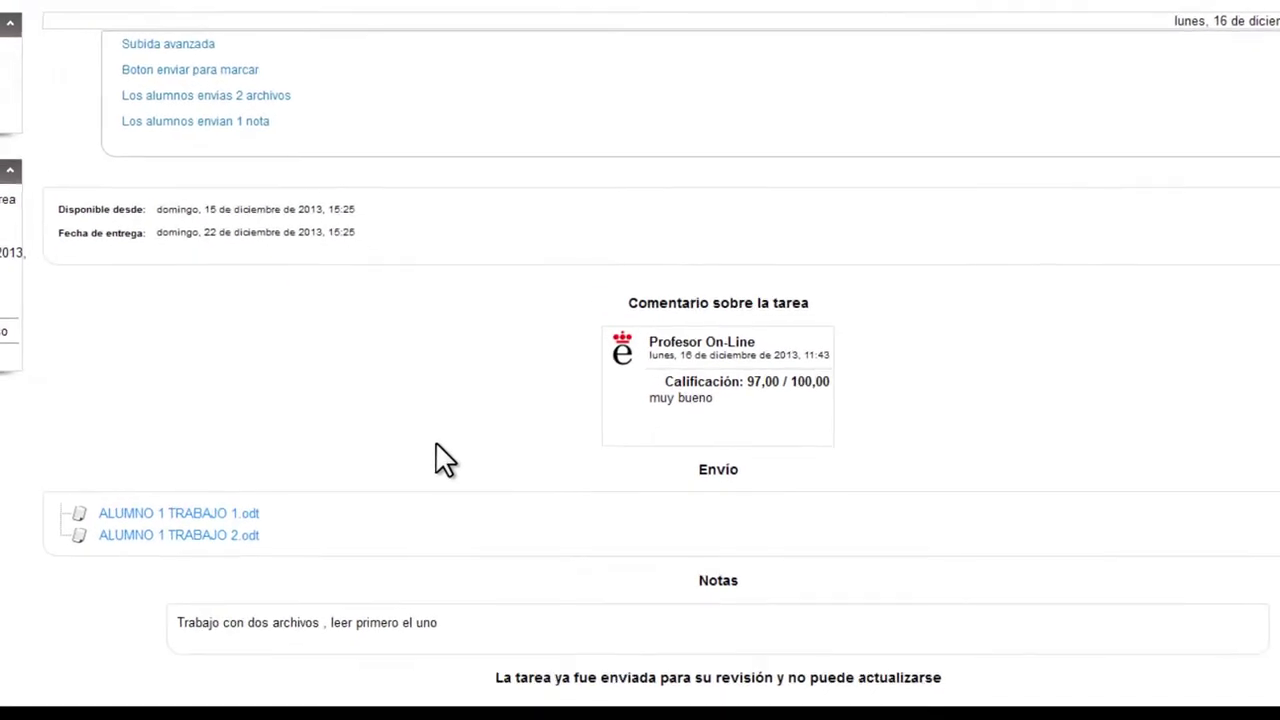